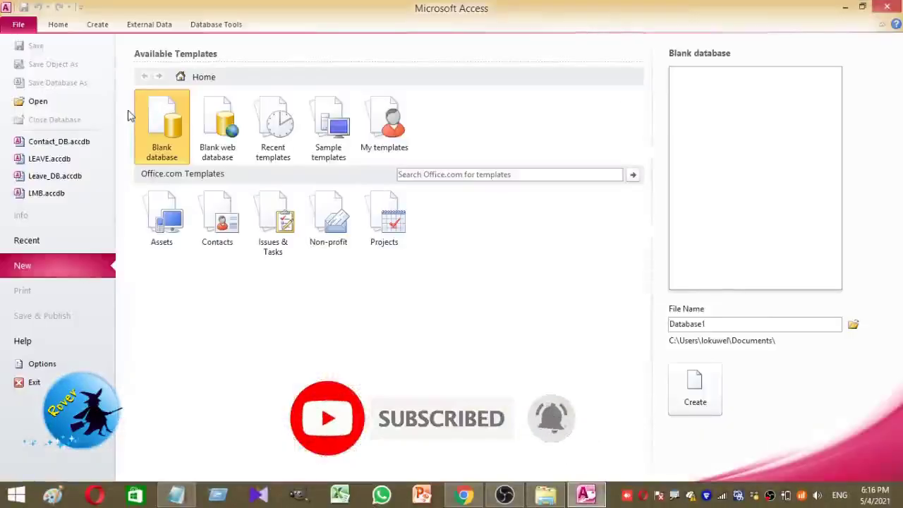
# Create a blank database named SampleDB, stored in the Desktop folder.
pyautogui.click(748, 323)
pyautogui.write('SampleDB')
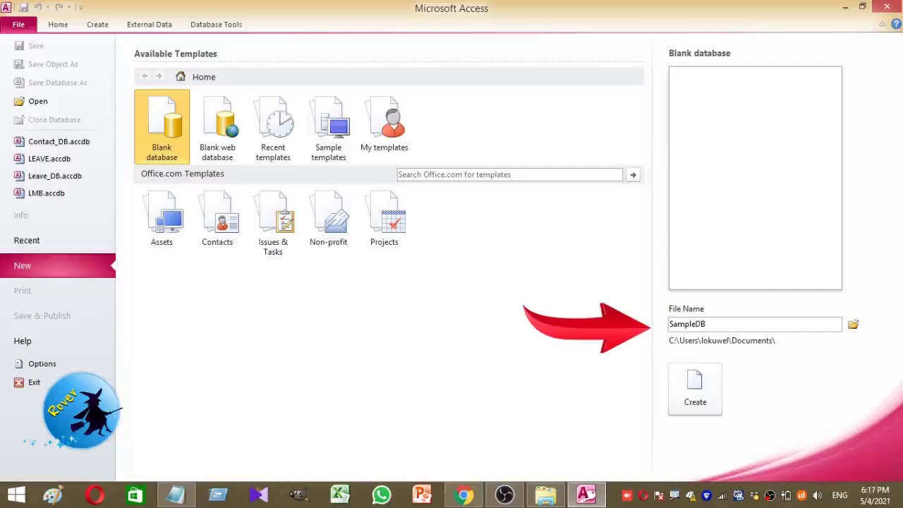
pyautogui.click(853, 325)
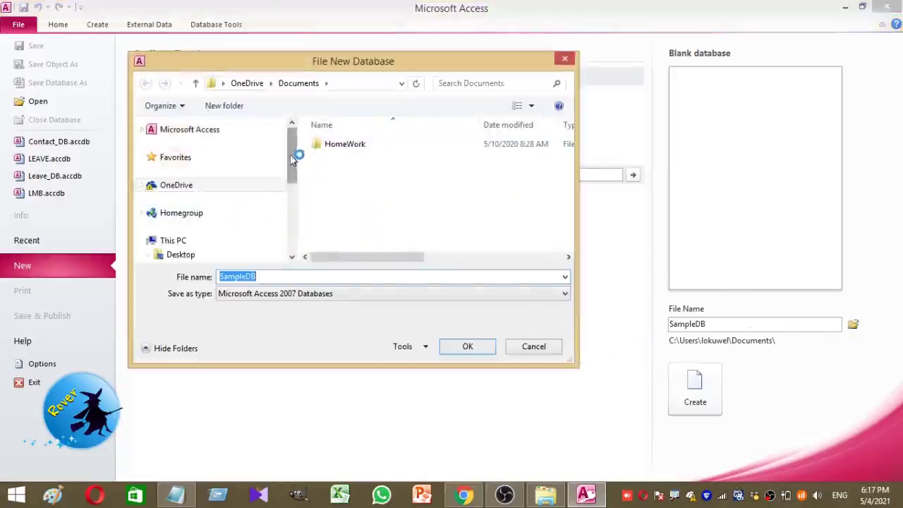
pyautogui.moveTo(292, 146); pyautogui.dragTo(294, 187)
pyautogui.click(178, 180)
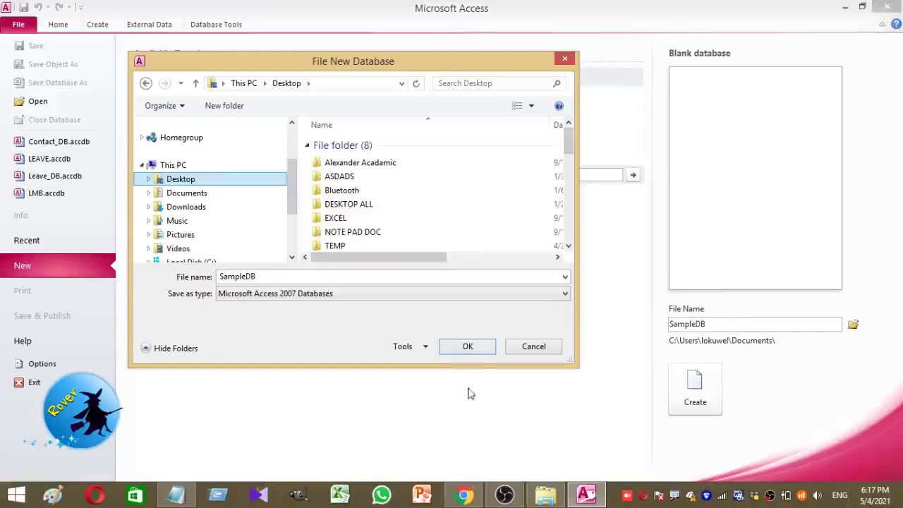
pyautogui.click(469, 350)
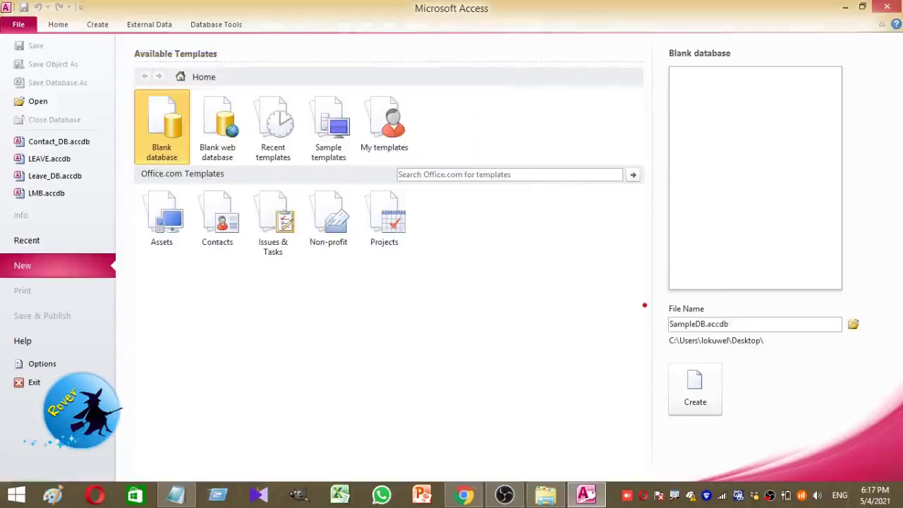
pyautogui.click(709, 408)
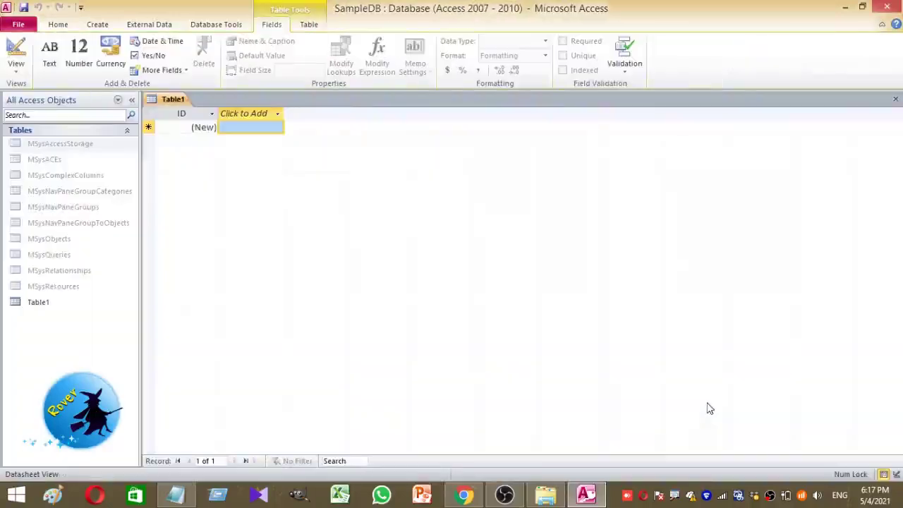
# Open the new table in Design View, saving it under the name Student.
pyautogui.click(15, 68)
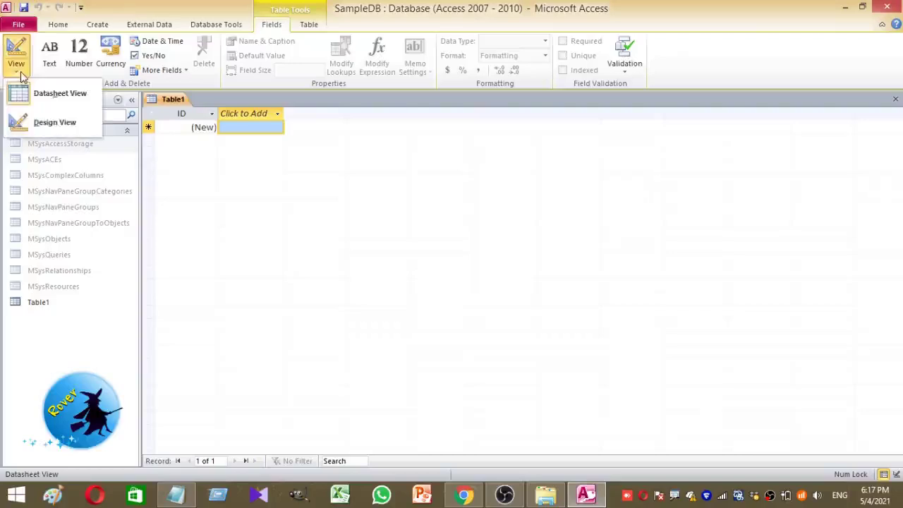
pyautogui.click(48, 122)
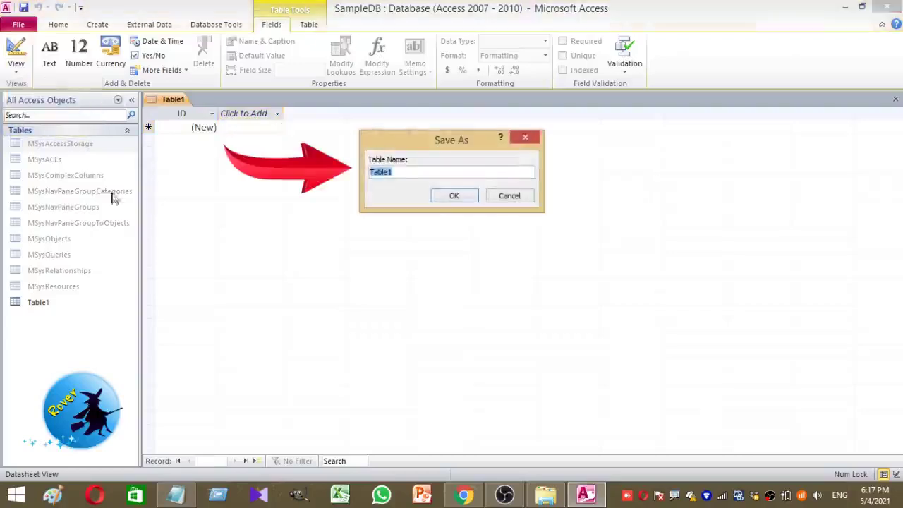
pyautogui.write('Student')
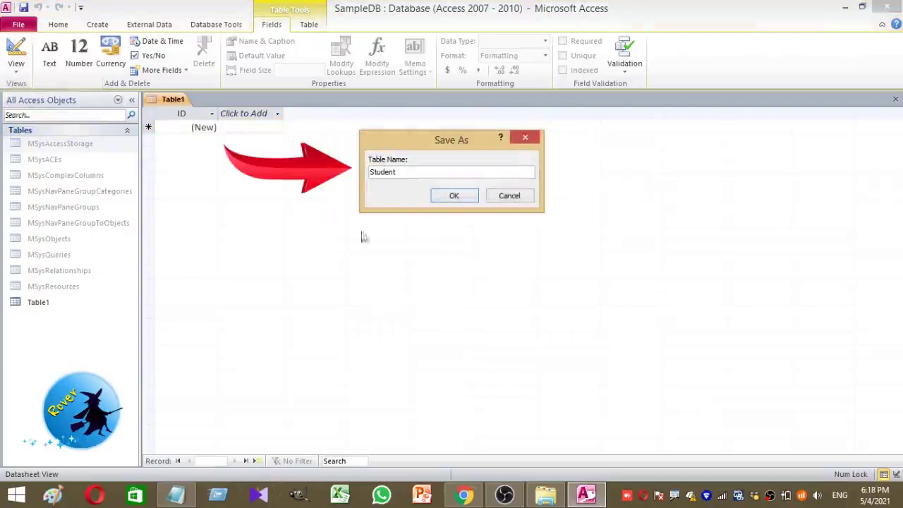
pyautogui.click(453, 197)
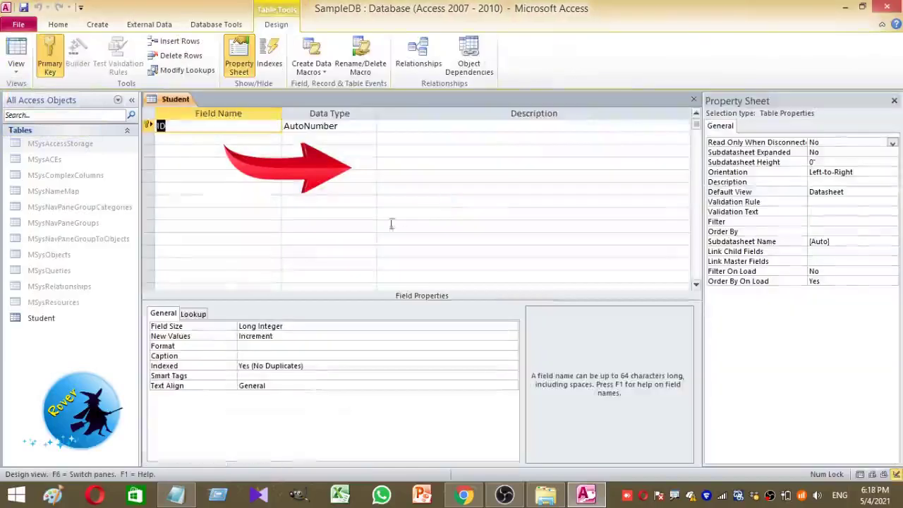
# Rename the Student table's ID field to index and set its data type to Number.
pyautogui.write('index')
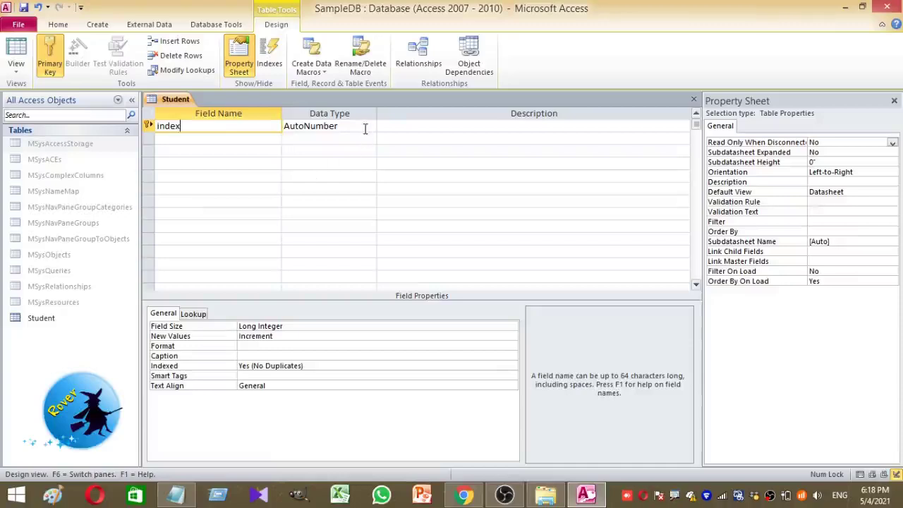
pyautogui.click(366, 127)
pyautogui.click(370, 126)
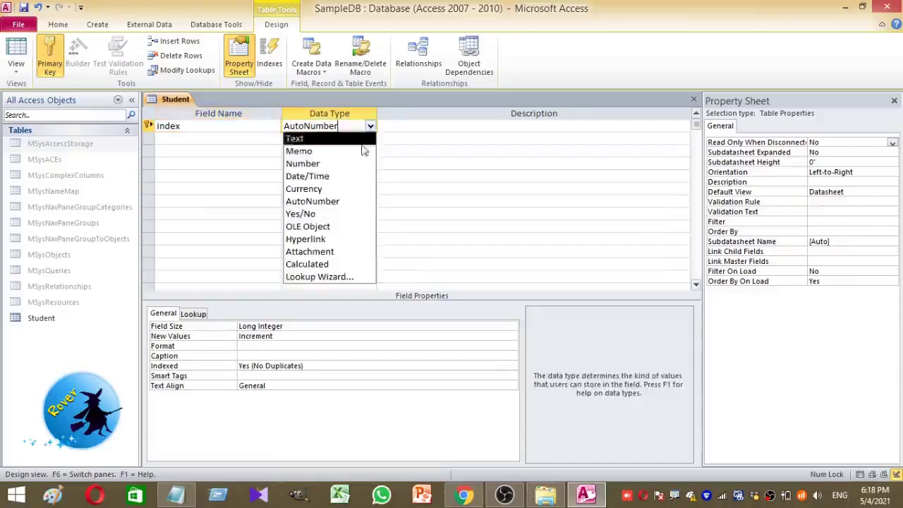
pyautogui.click(358, 165)
# Add a StuName field of type Text and a StuAge field of type Number to the Student table.
pyautogui.click(220, 141)
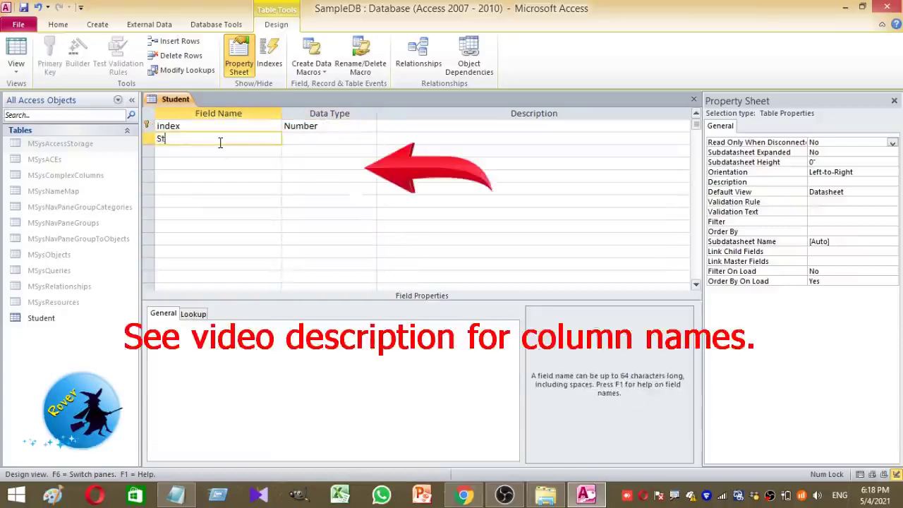
pyautogui.write('StuName')
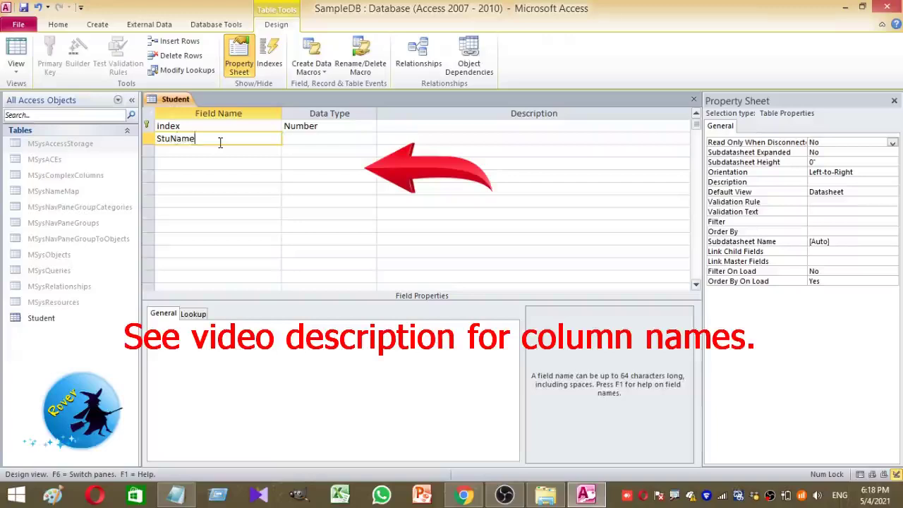
pyautogui.press('Tab')
pyautogui.click(225, 153)
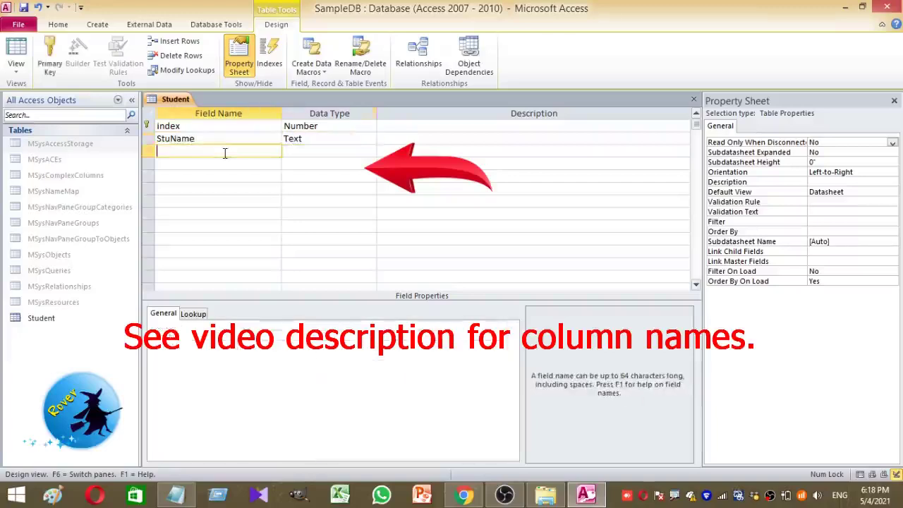
pyautogui.write('StuAge')
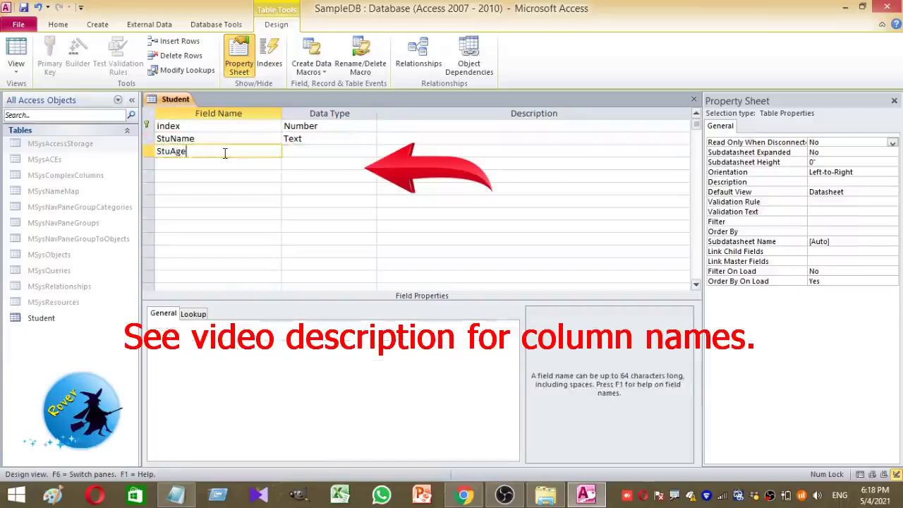
pyautogui.click(323, 155)
pyautogui.click(369, 151)
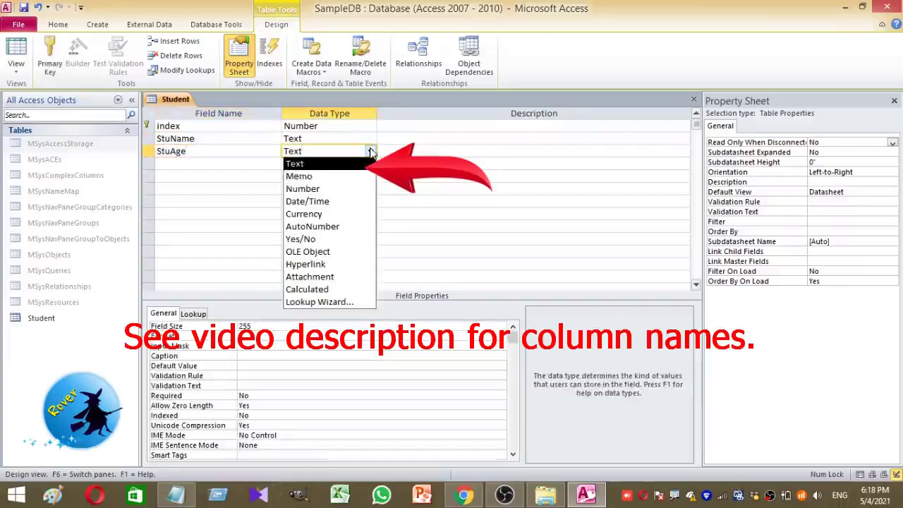
pyautogui.click(339, 189)
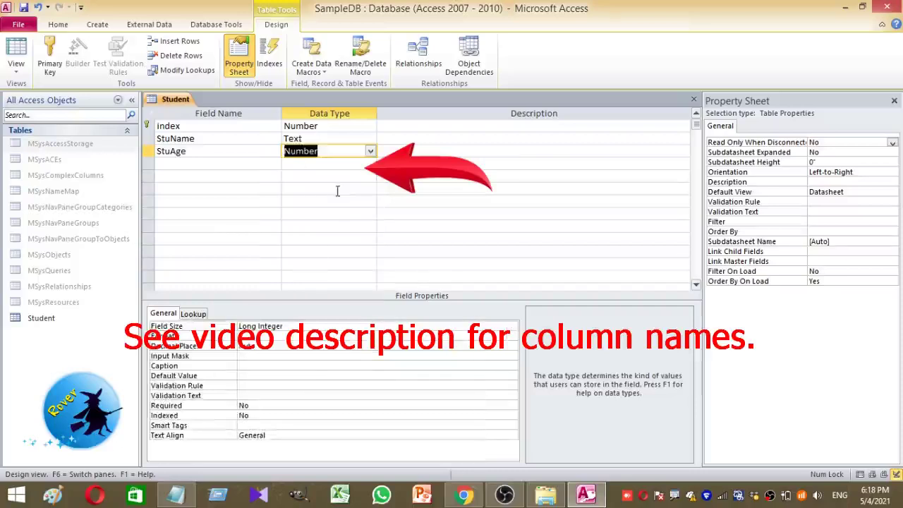
# Add the fields StuEmail and StuContact to the Student table with the default Text data type.
pyautogui.click(189, 163)
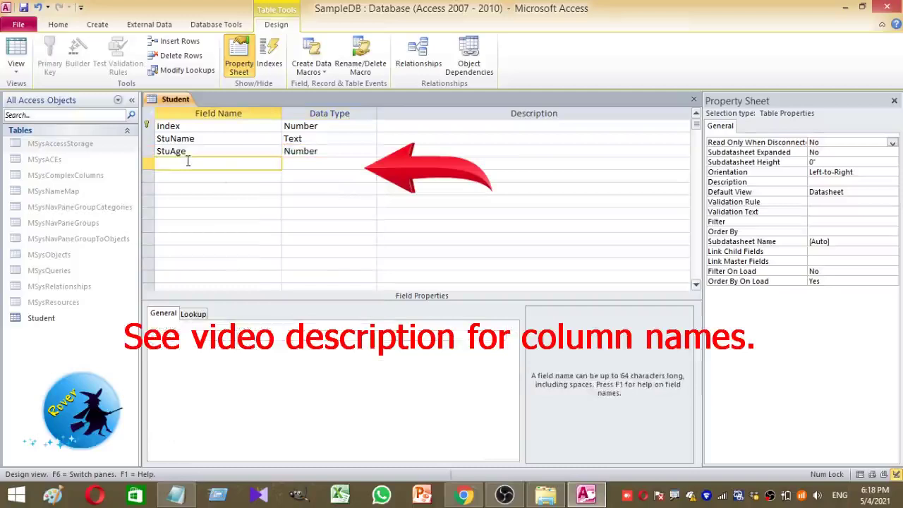
pyautogui.write('StuEmail')
pyautogui.press('Tab')
pyautogui.click(211, 176)
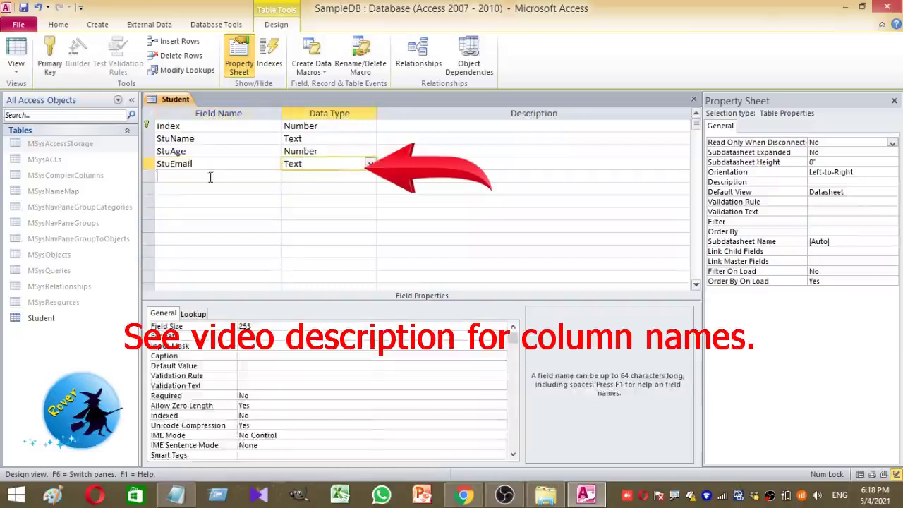
pyautogui.write('StuContact')
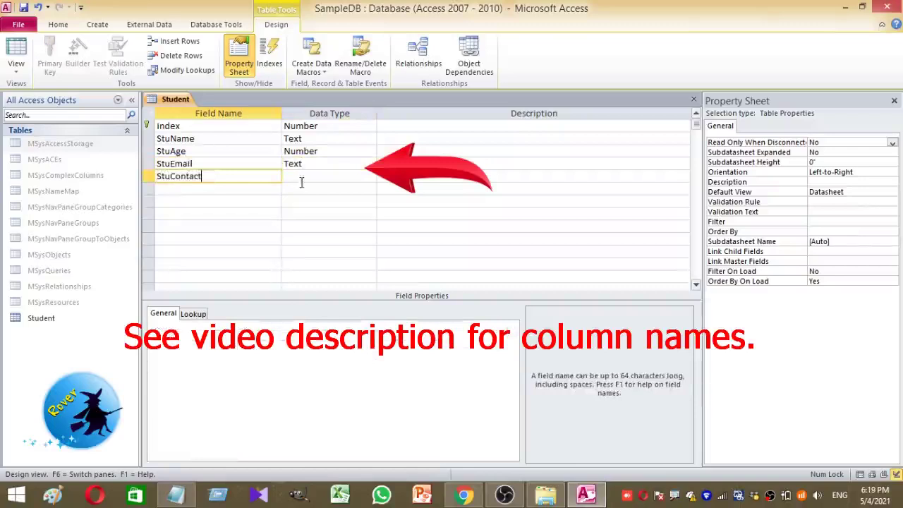
pyautogui.click(304, 177)
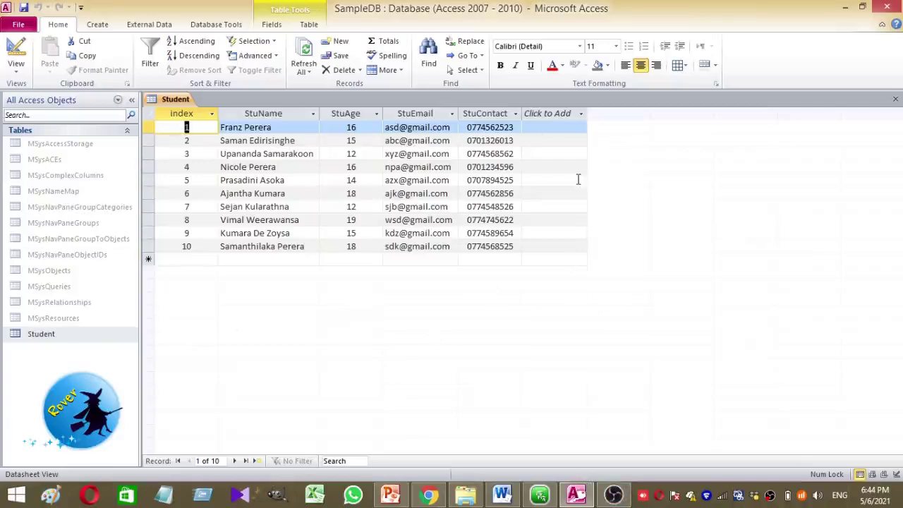
# Create a blank form and save it as frmSearch.
pyautogui.moveTo(622, 496)
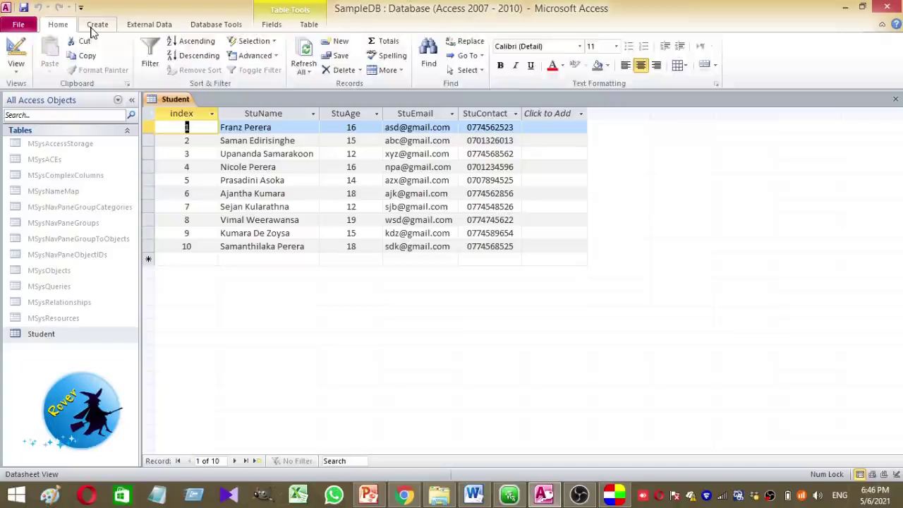
pyautogui.click(96, 26)
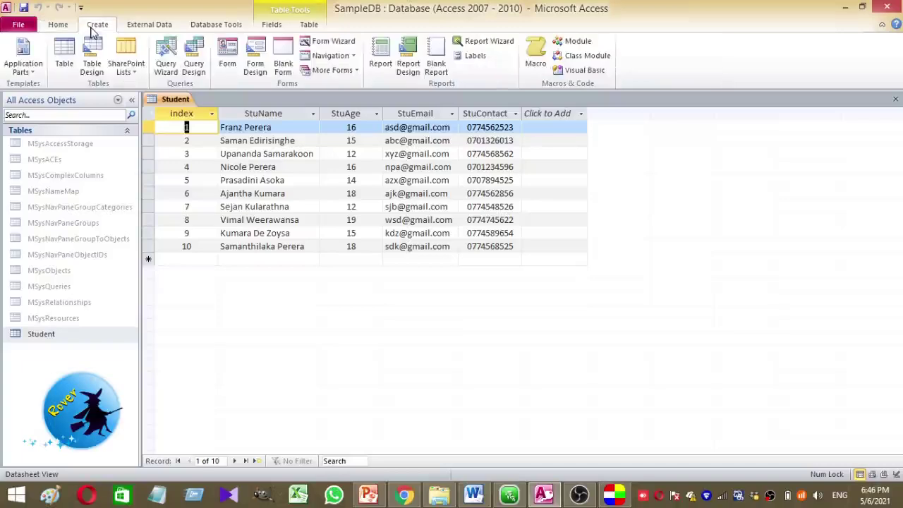
pyautogui.click(283, 67)
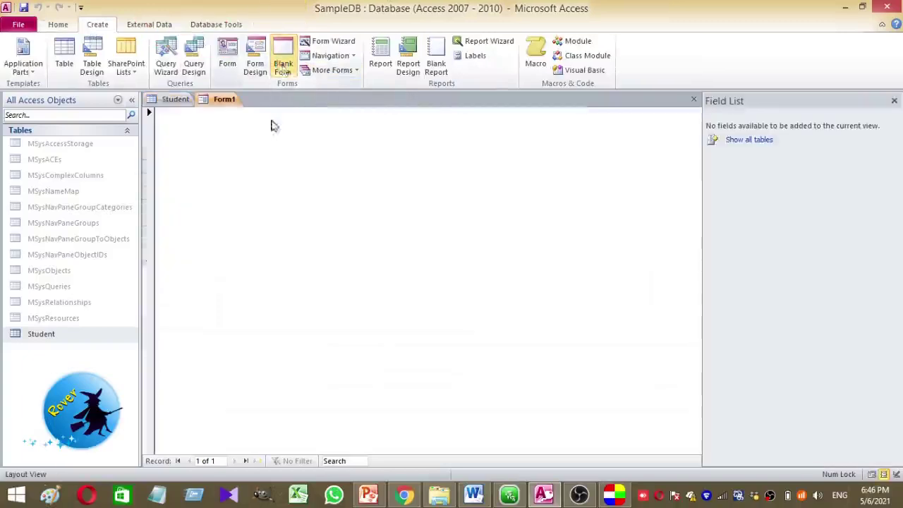
pyautogui.hotkey('ctrl', 's')
pyautogui.write('frm')
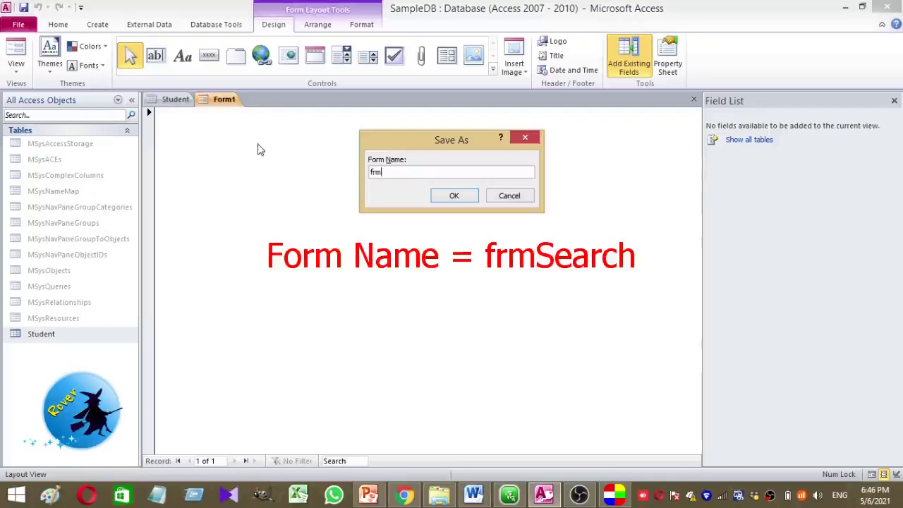
pyautogui.write('S')
pyautogui.write('earch')
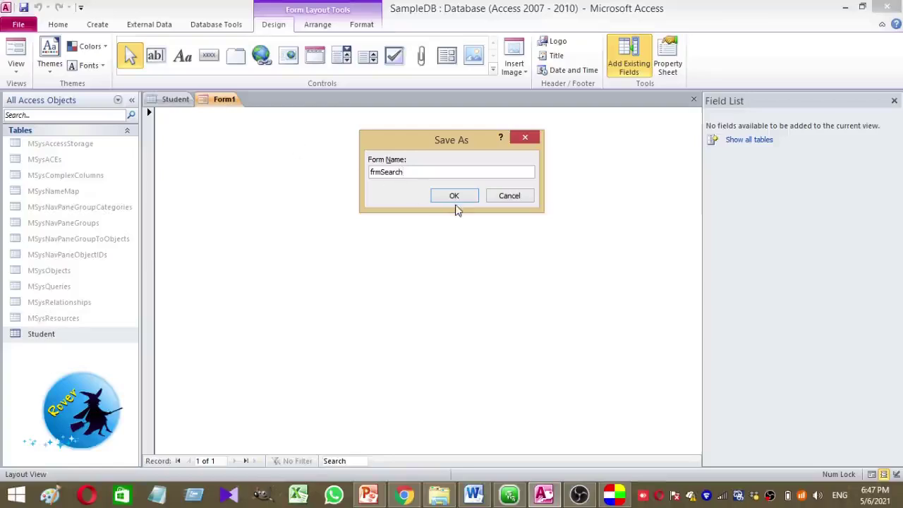
pyautogui.click(455, 199)
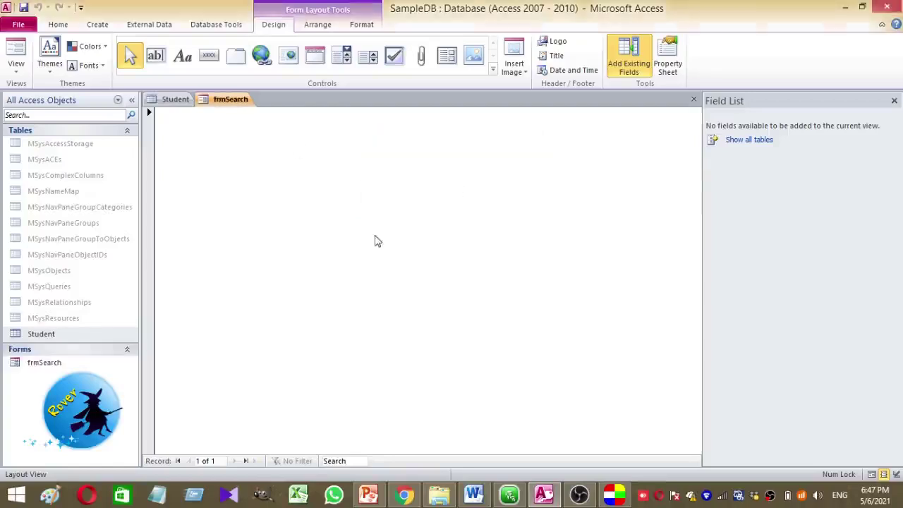
# Switch frmSearch to Design View and draw a text box about 4.3 inches wide across the upper part of the Detail section.
pyautogui.rightClick(375, 241)
pyautogui.click(405, 272)
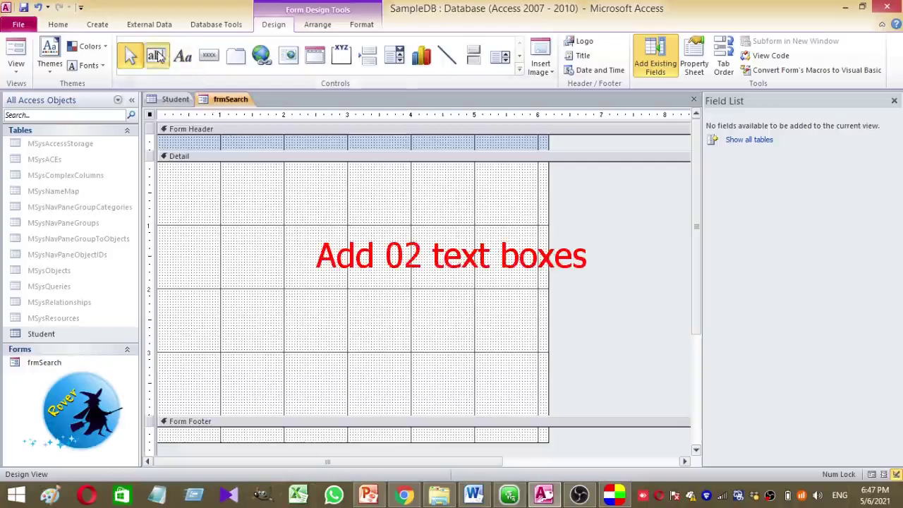
pyautogui.click(157, 55)
pyautogui.moveTo(220, 179); pyautogui.dragTo(496, 206)
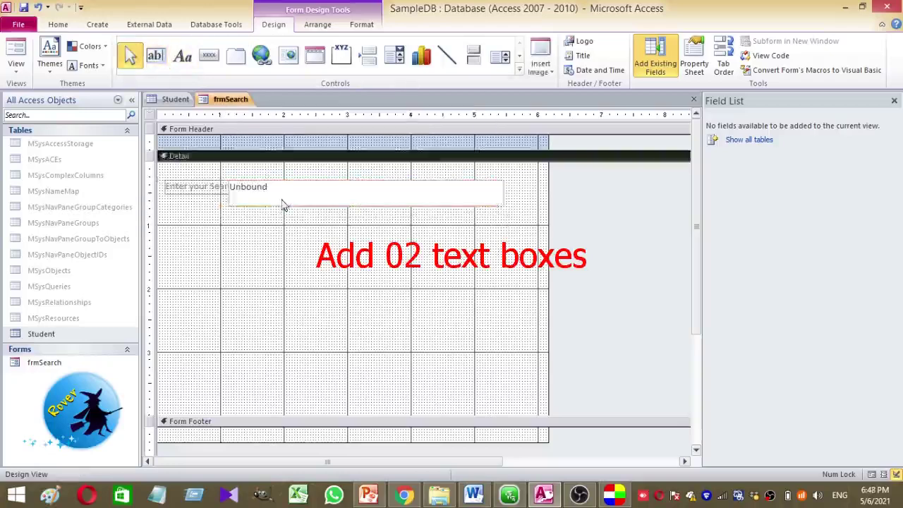
pyautogui.click(282, 201)
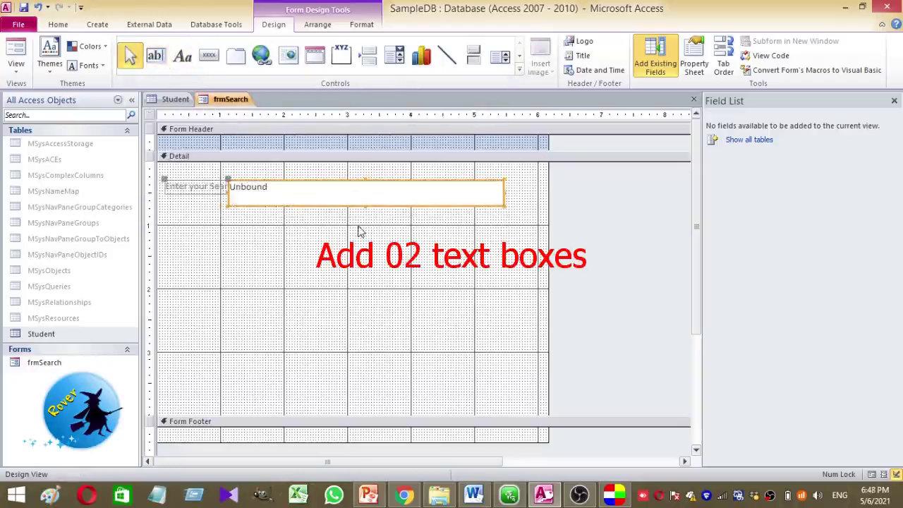
pyautogui.click(360, 231)
# Add a second, small text box about half an inch wide and move it just above the first box's right end.
pyautogui.click(157, 56)
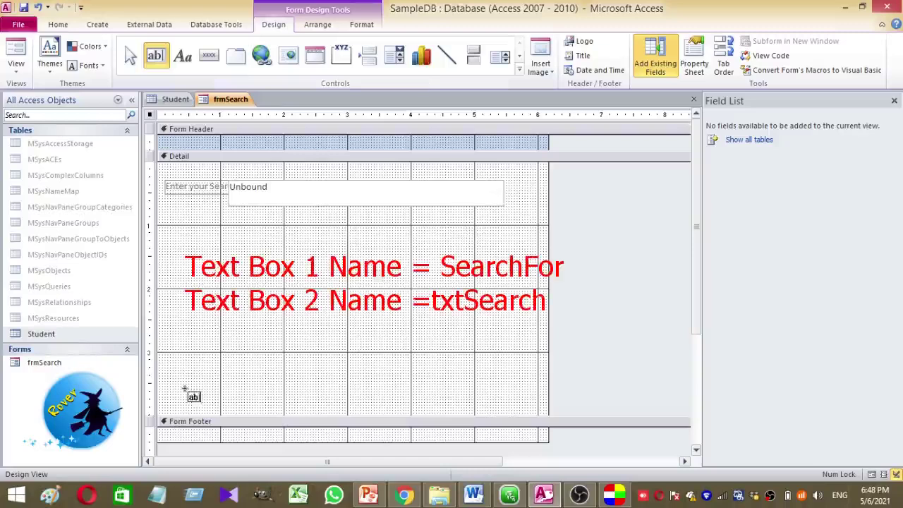
pyautogui.moveTo(220, 252); pyautogui.dragTo(251, 278)
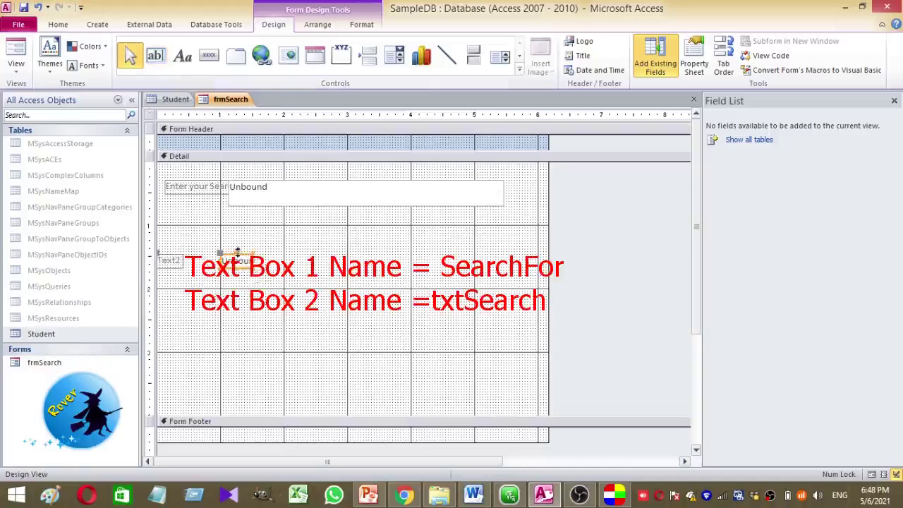
pyautogui.moveTo(539, 169); pyautogui.dragTo(519, 177)
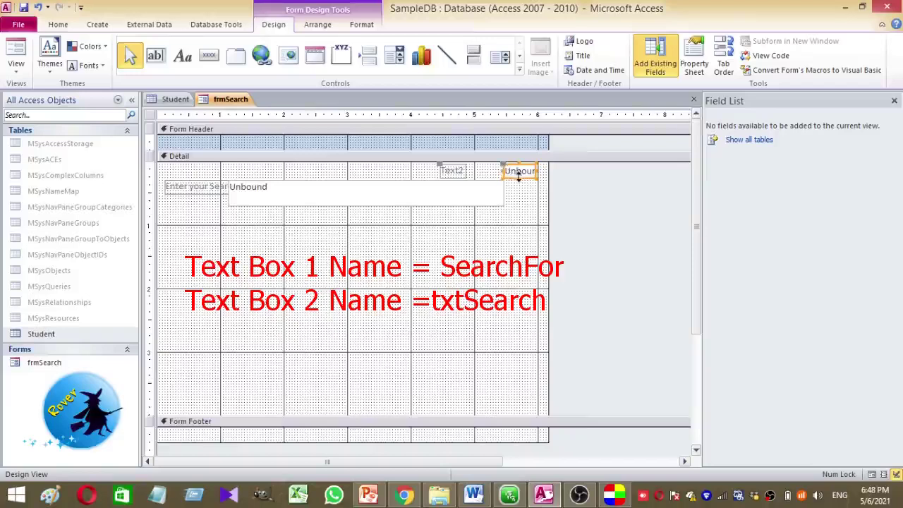
pyautogui.moveTo(518, 176); pyautogui.dragTo(480, 180)
pyautogui.click(414, 169)
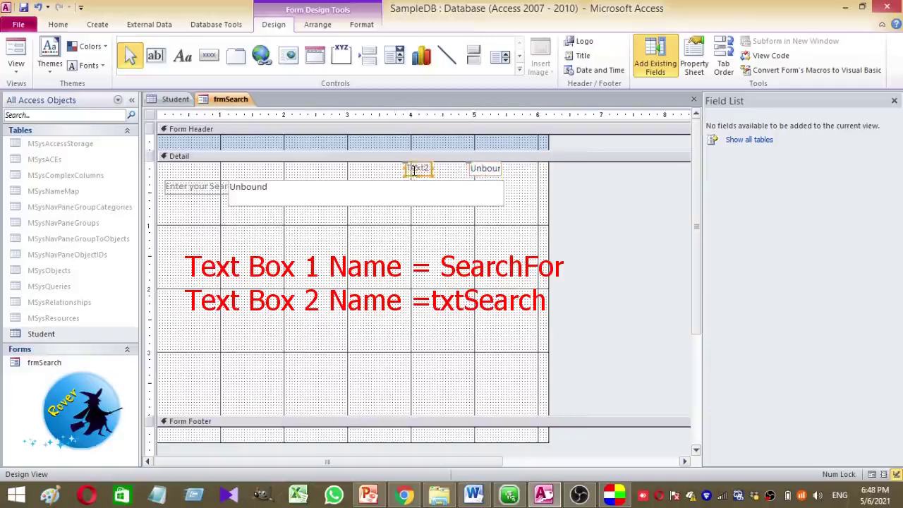
pyautogui.doubleClick(414, 169)
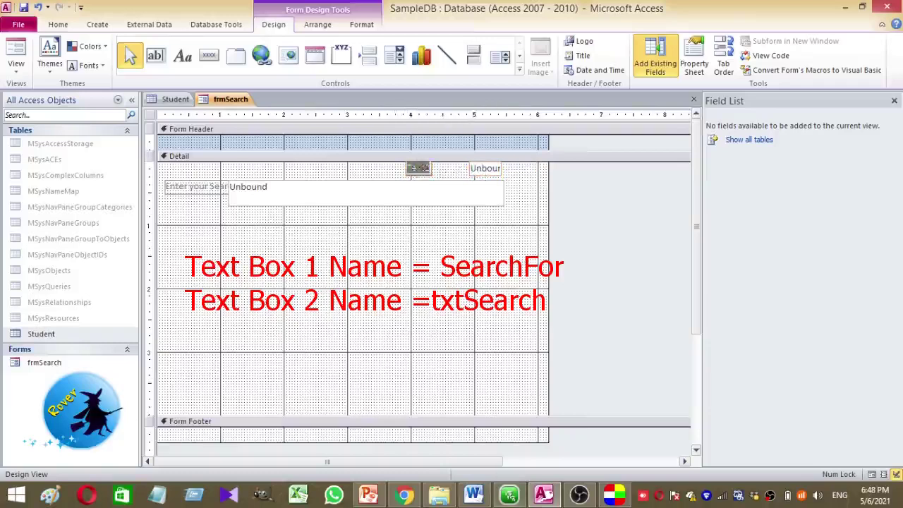
pyautogui.moveTo(509, 494)
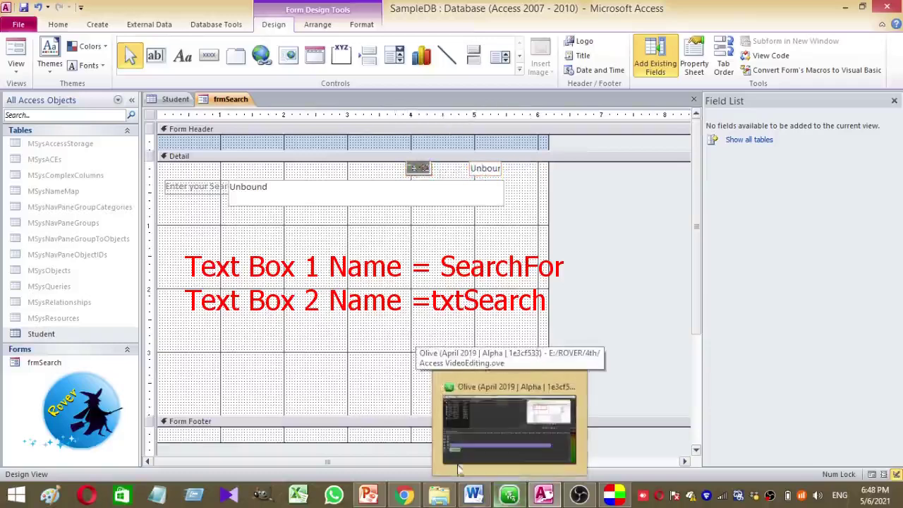
pyautogui.click(386, 292)
# Open the properties of the large search text box and set its name to SearchFor.
pyautogui.click(241, 194)
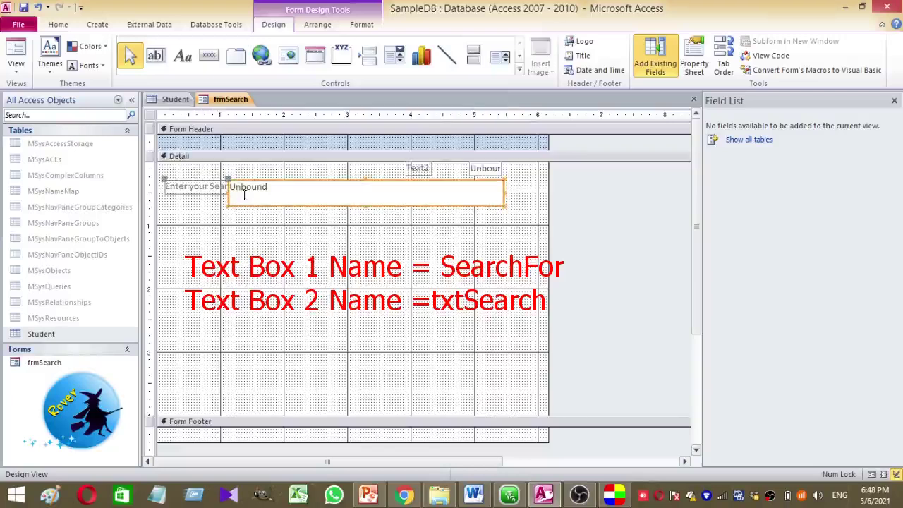
pyautogui.rightClick(343, 198)
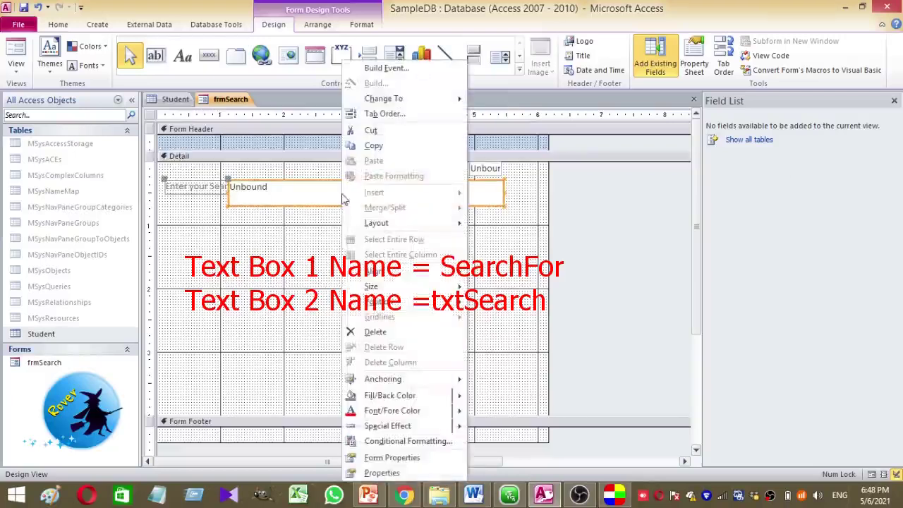
pyautogui.click(382, 473)
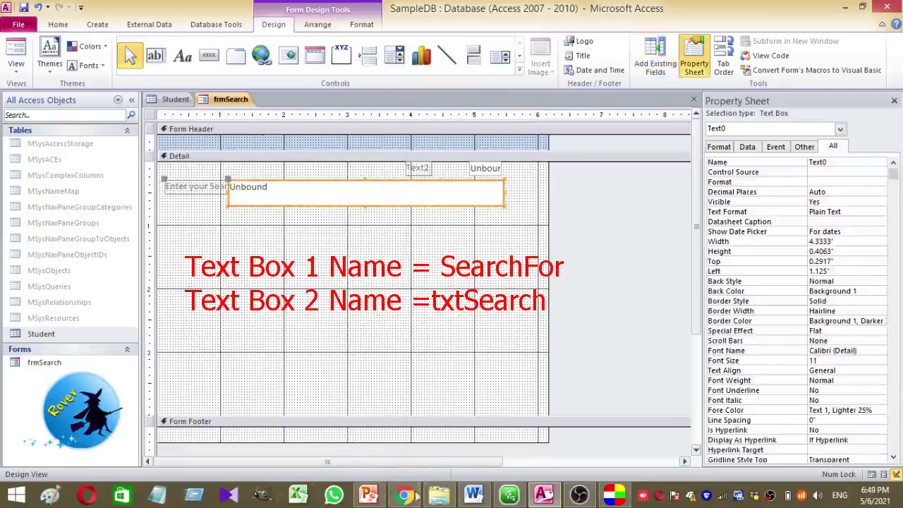
pyautogui.click(789, 162)
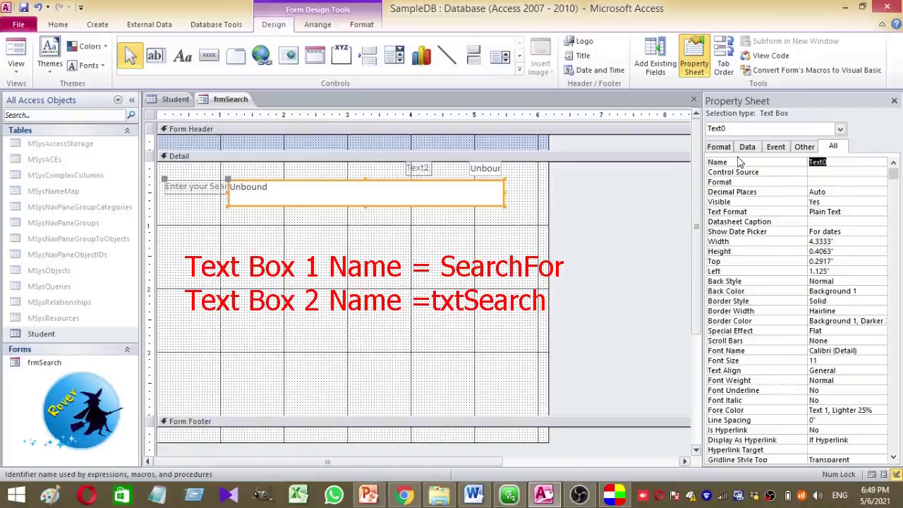
pyautogui.write('S')
pyautogui.click(397, 326)
# Widen the small upper text box to about 0.875 inches and set its name to txtSearch.
pyautogui.click(484, 167)
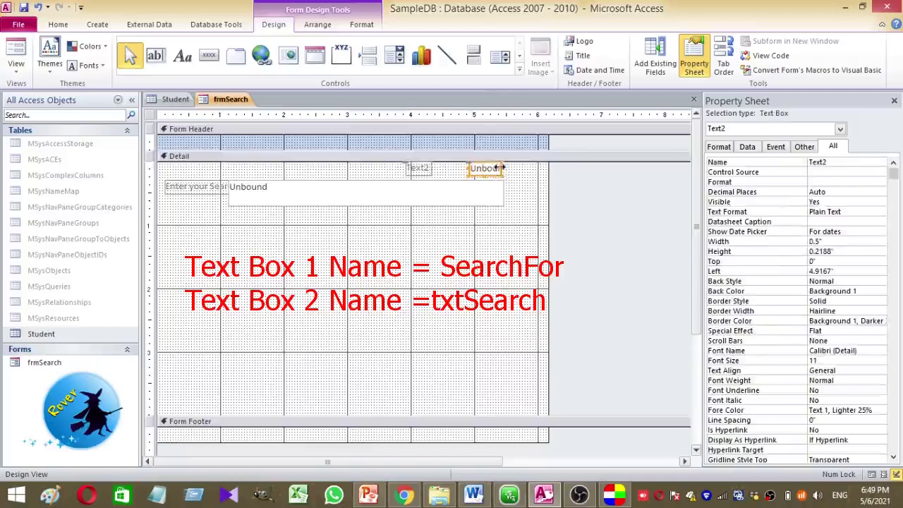
pyautogui.moveTo(505, 170); pyautogui.dragTo(526, 169)
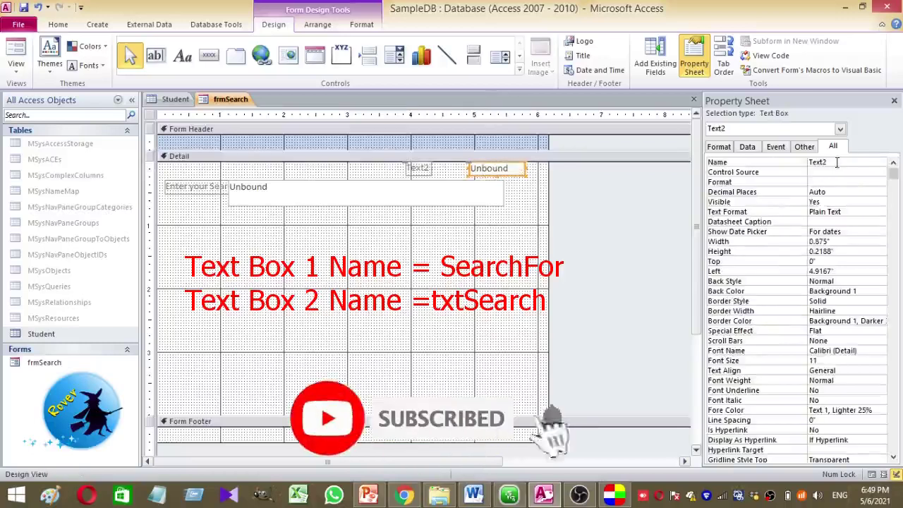
pyautogui.click(756, 162)
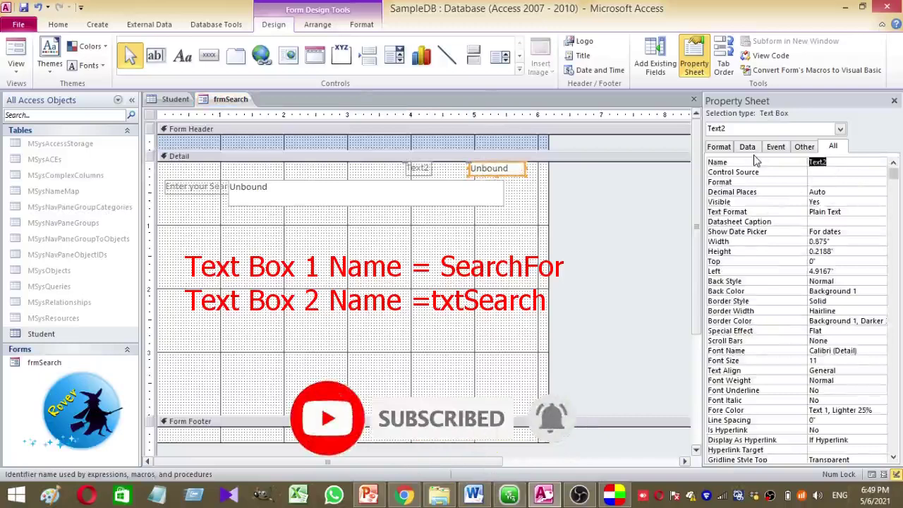
pyautogui.write('txtSearch')
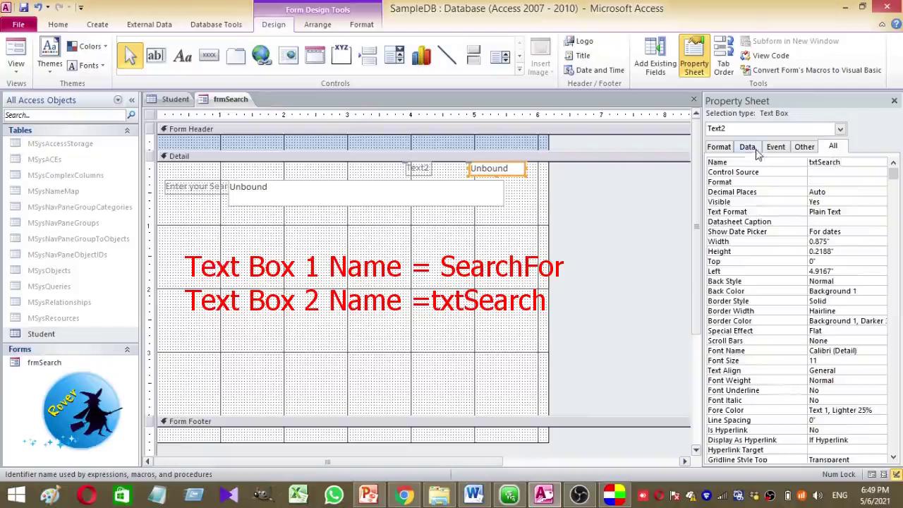
pyautogui.click(452, 261)
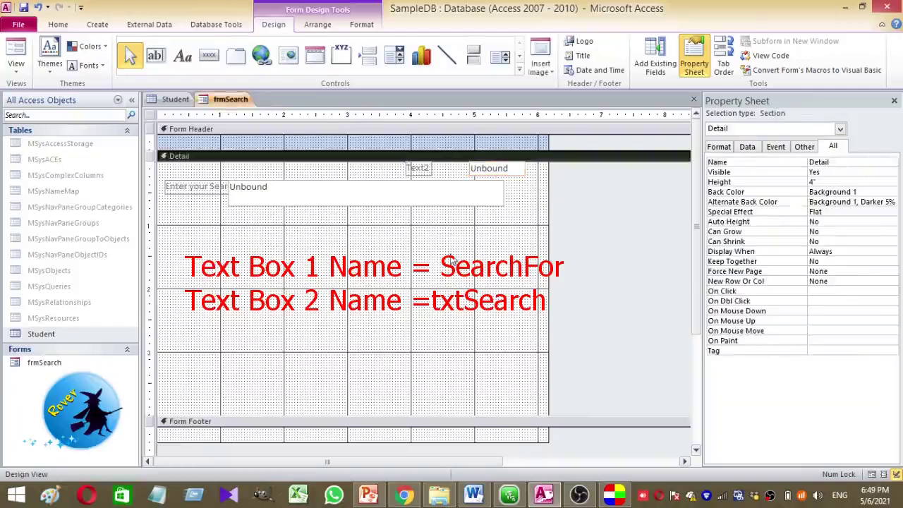
# Draw a list box about 5.3 by 2.5 inches below the search text boxes, without using the List Box Wizard.
pyautogui.click(505, 55)
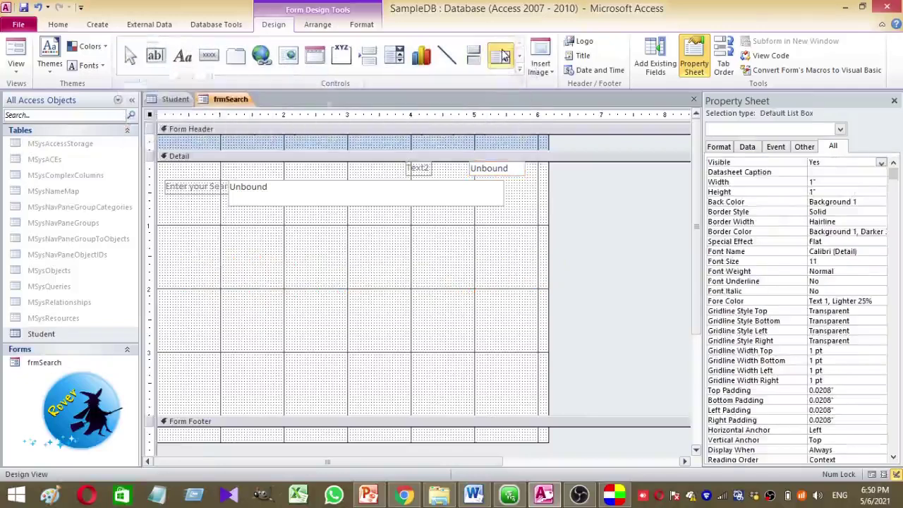
pyautogui.moveTo(183, 230); pyautogui.dragTo(520, 388)
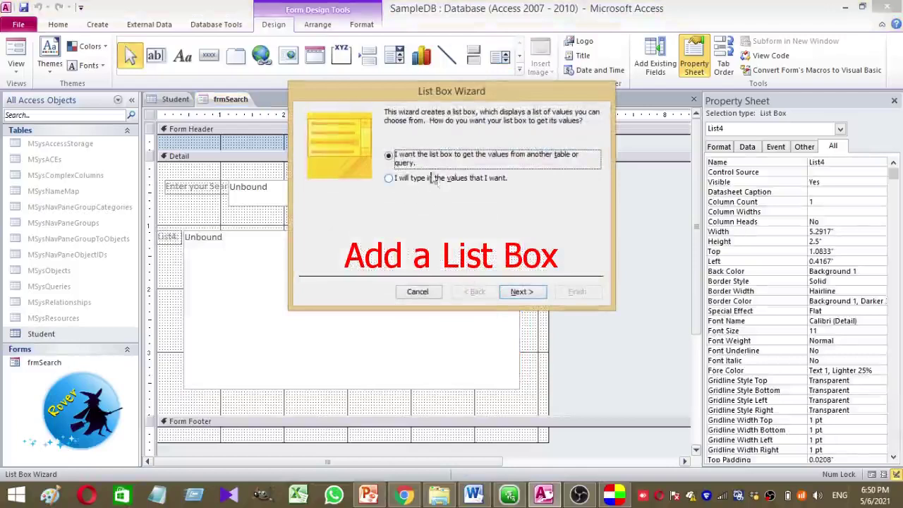
pyautogui.click(417, 291)
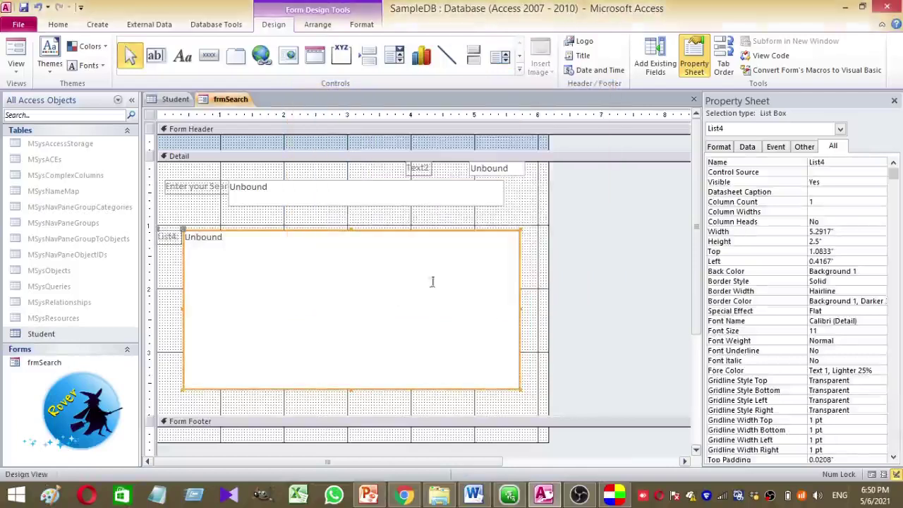
# Set the list box's name to SearchResult.
pyautogui.doubleClick(843, 165)
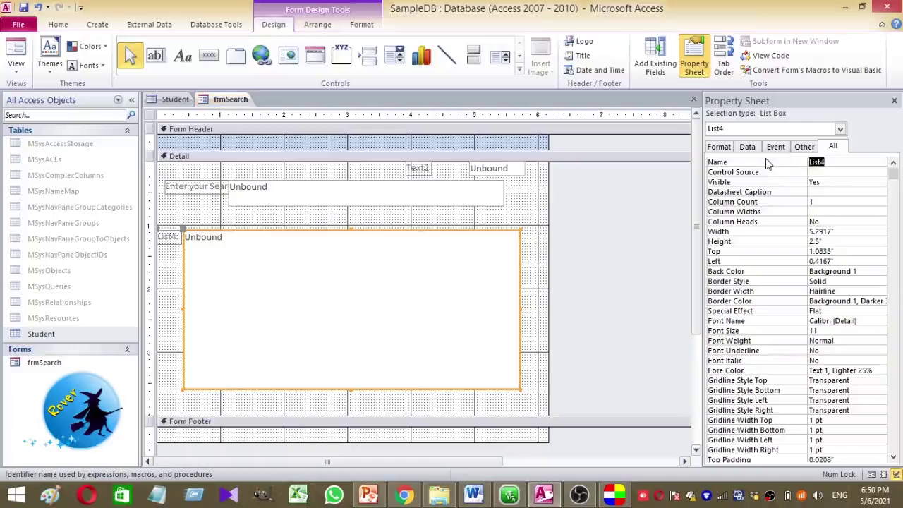
pyautogui.write('Search')
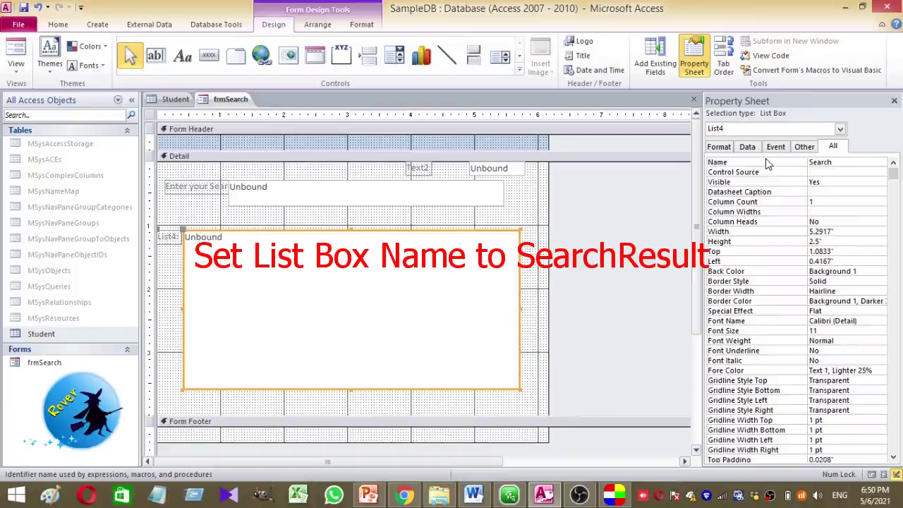
pyautogui.write('Result')
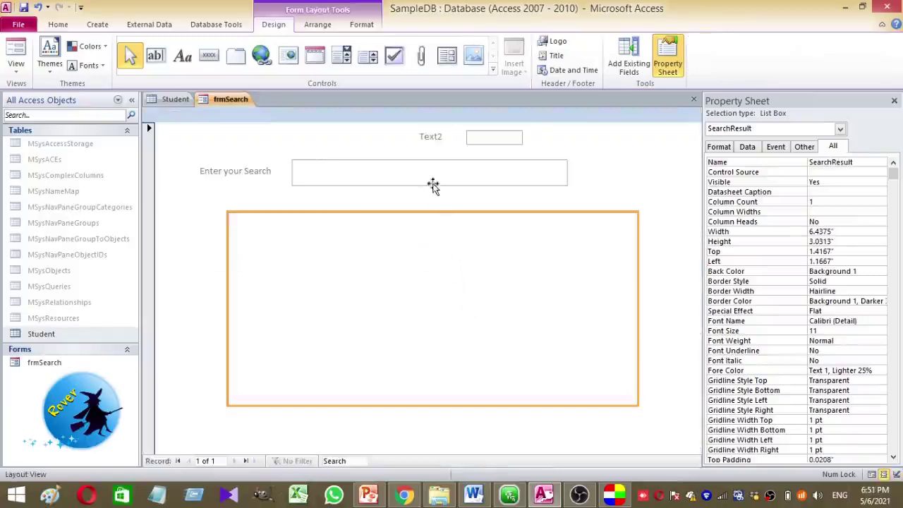
# Create a new query in Design View and add the Student table to it.
pyautogui.click(196, 63)
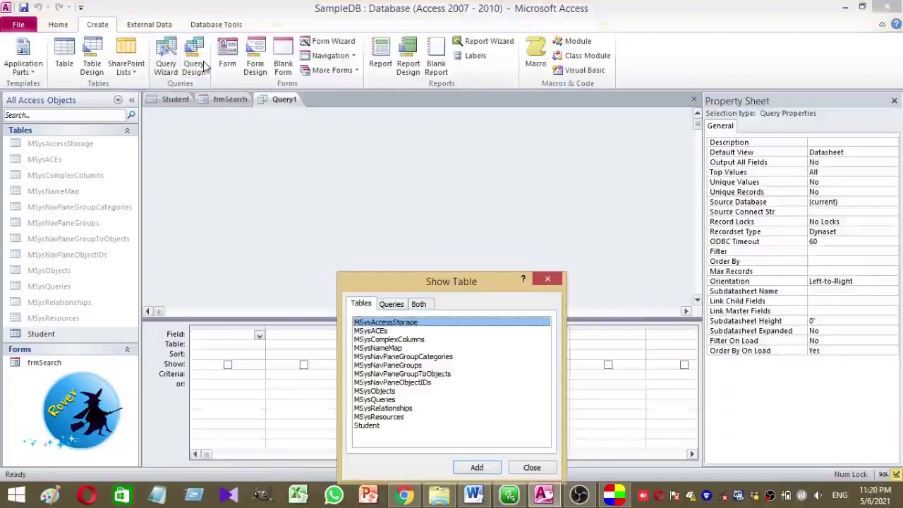
pyautogui.click(373, 426)
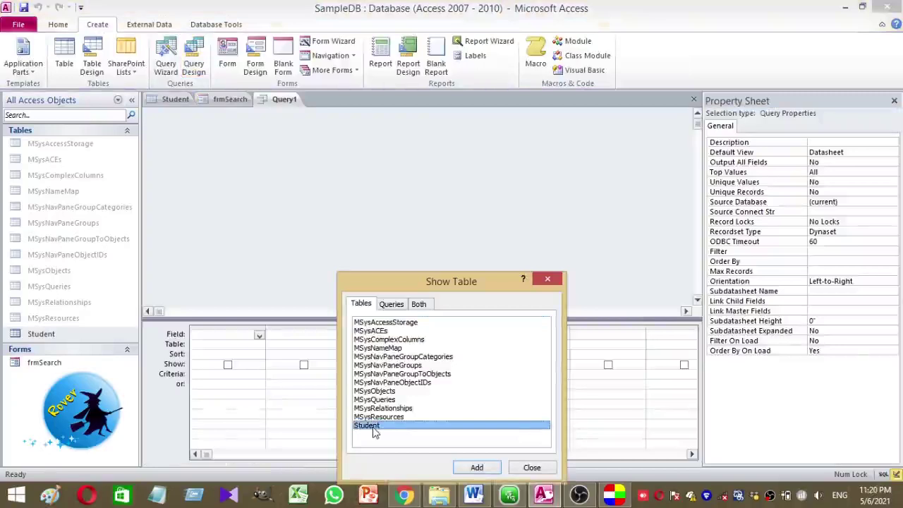
pyautogui.click(477, 467)
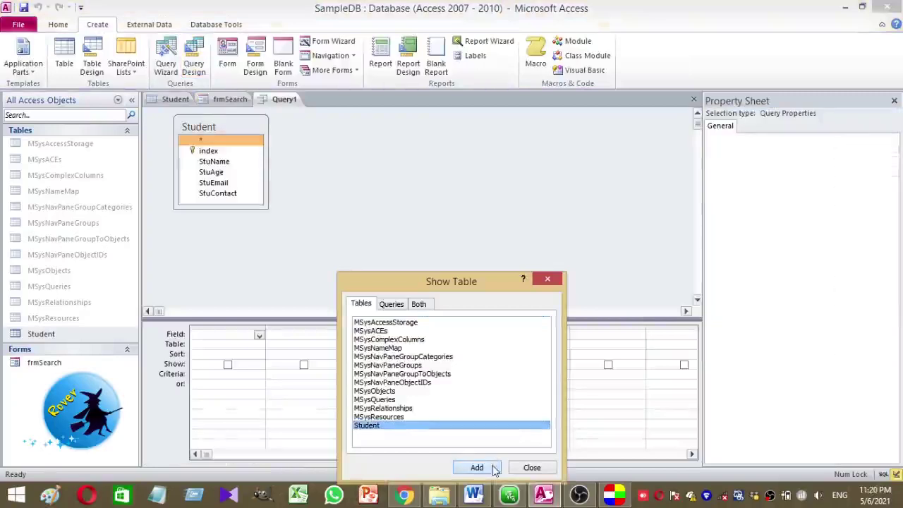
pyautogui.click(533, 468)
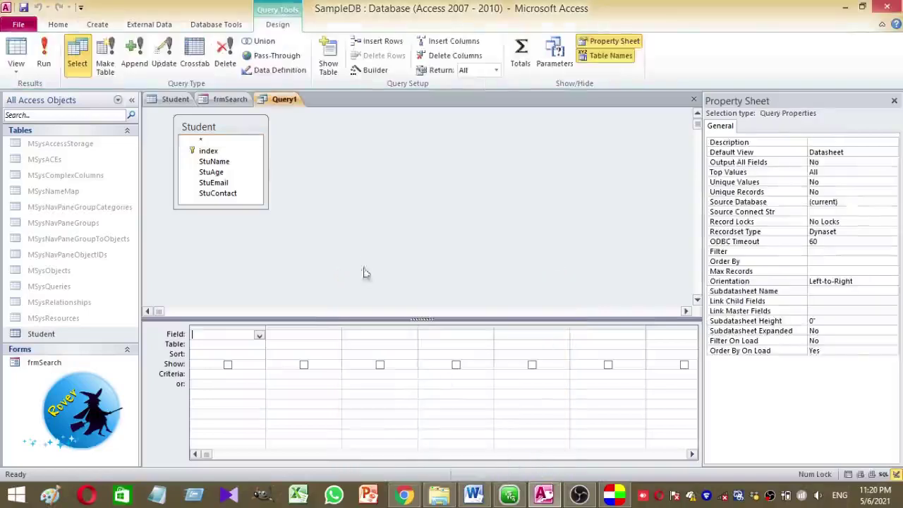
# Add the Student fields index, StuName, StuAge, StuEmail and StuContact to the query's design grid in that order.
pyautogui.click(203, 151)
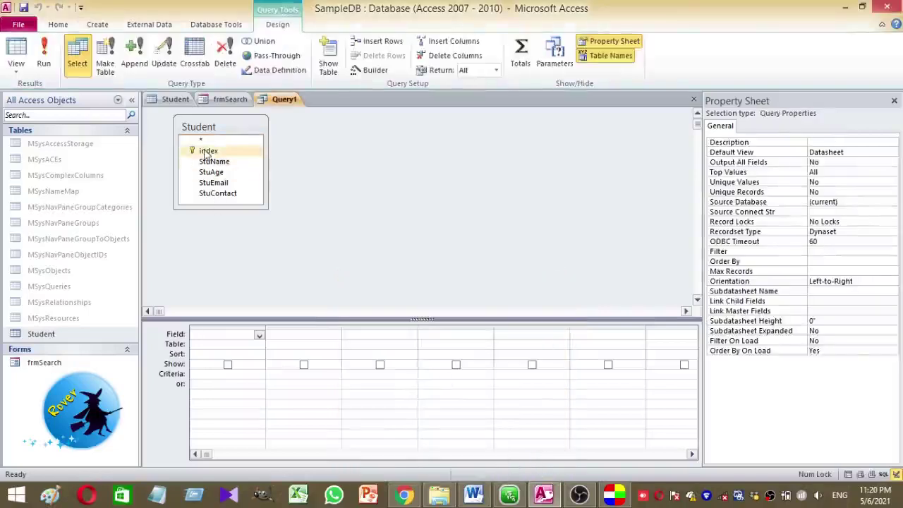
pyautogui.moveTo(205, 154); pyautogui.dragTo(228, 339)
pyautogui.moveTo(214, 162); pyautogui.dragTo(313, 338)
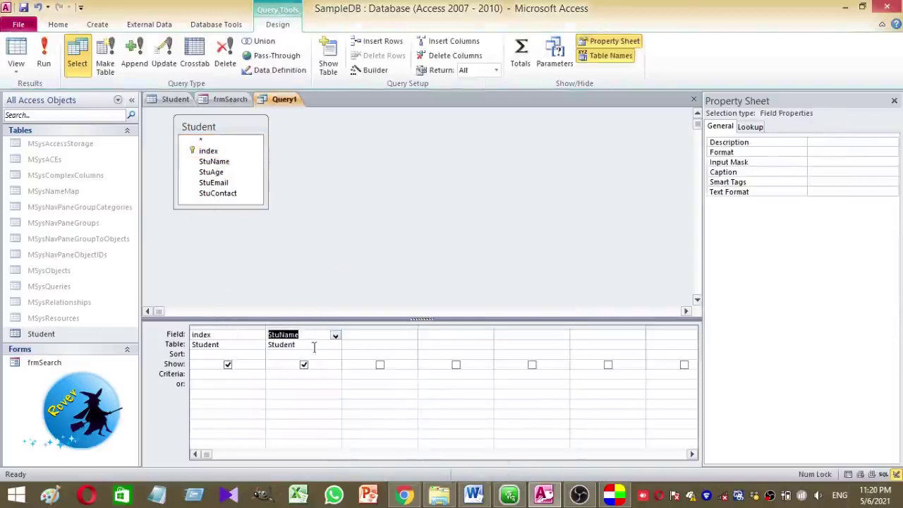
pyautogui.moveTo(218, 172); pyautogui.dragTo(382, 337)
pyautogui.moveTo(226, 182); pyautogui.dragTo(540, 337)
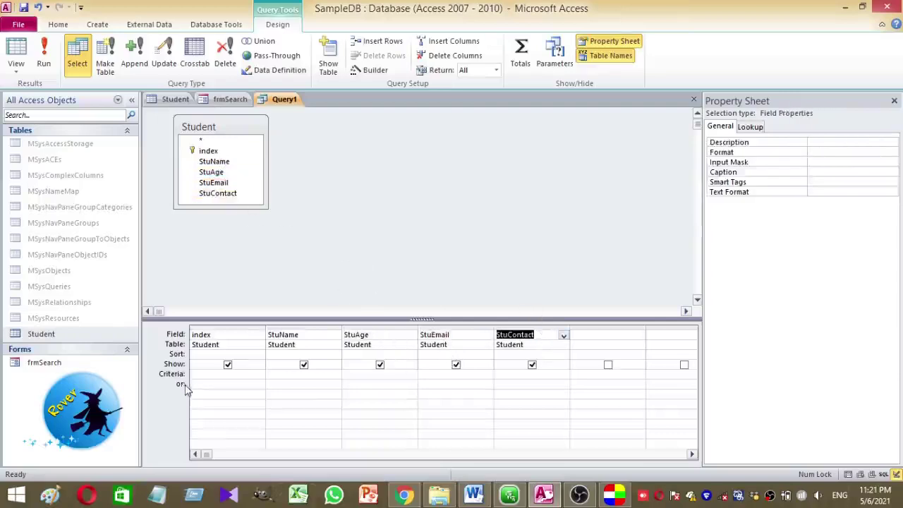
# Save the query under the name QrySearch.
pyautogui.hotkey('ctrl', 's')
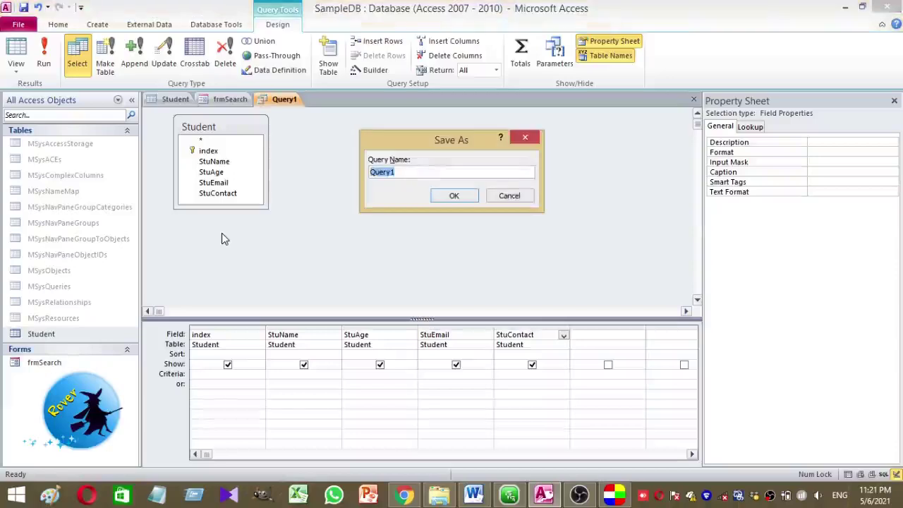
pyautogui.write('Qry')
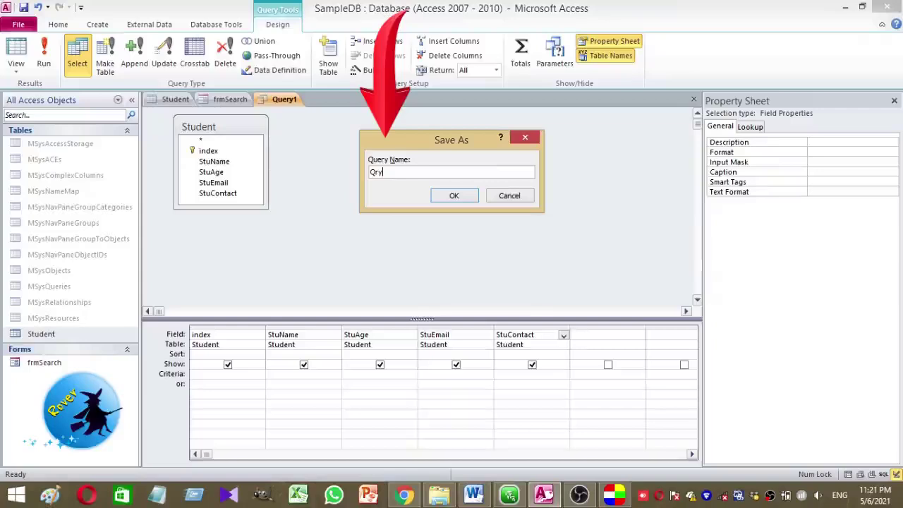
pyautogui.write('Sea')
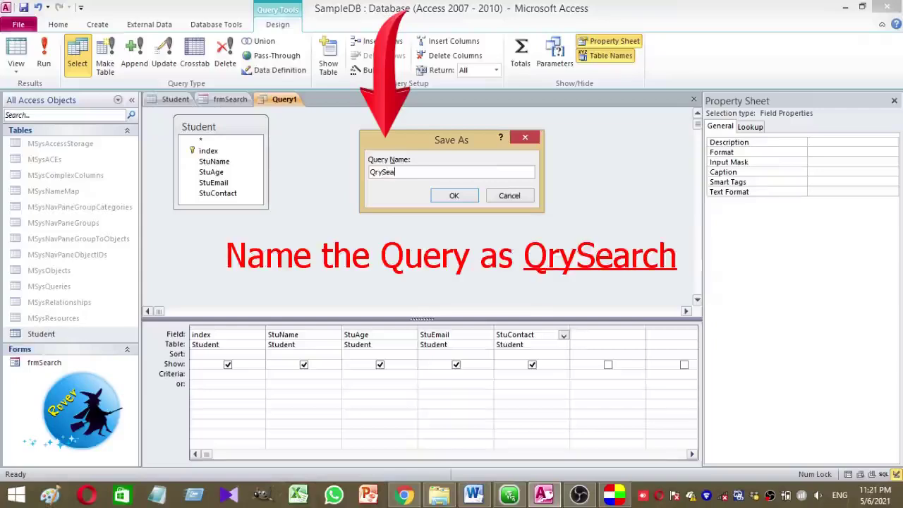
pyautogui.write('rch')
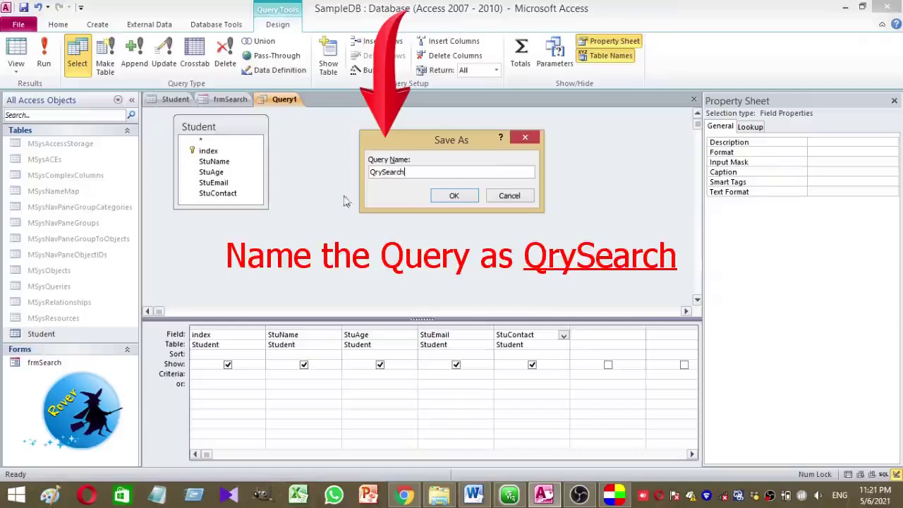
pyautogui.click(452, 195)
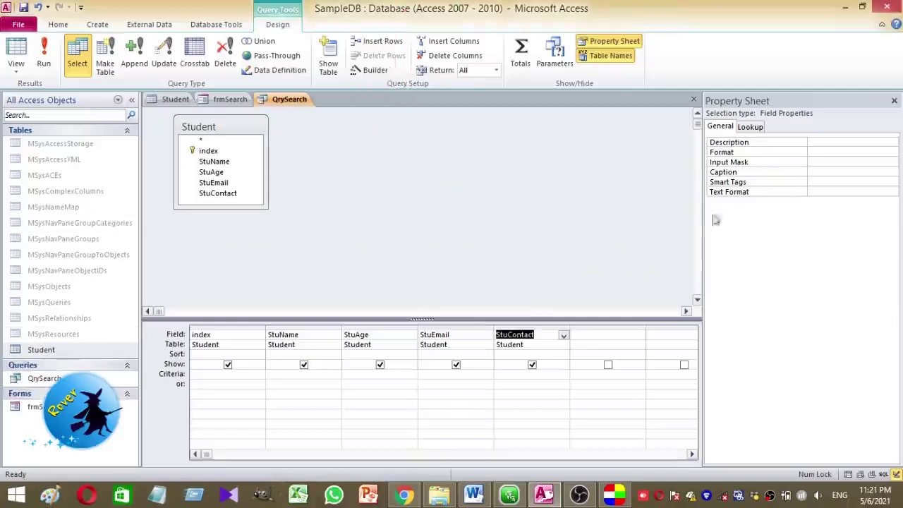
# Set the StuName criteria to Like "*" & [Forms]![frmSearch]![txtSearch] & "*" and run the query.
pyautogui.click(275, 377)
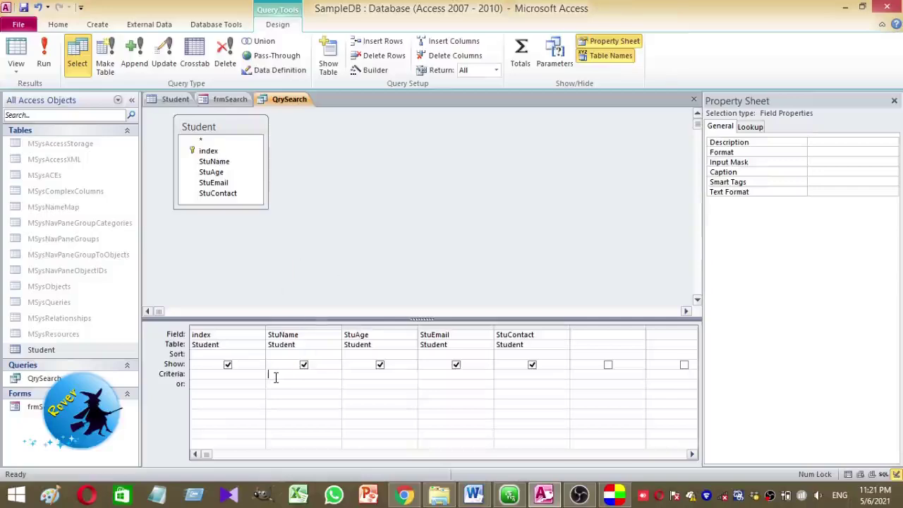
pyautogui.rightClick(276, 379)
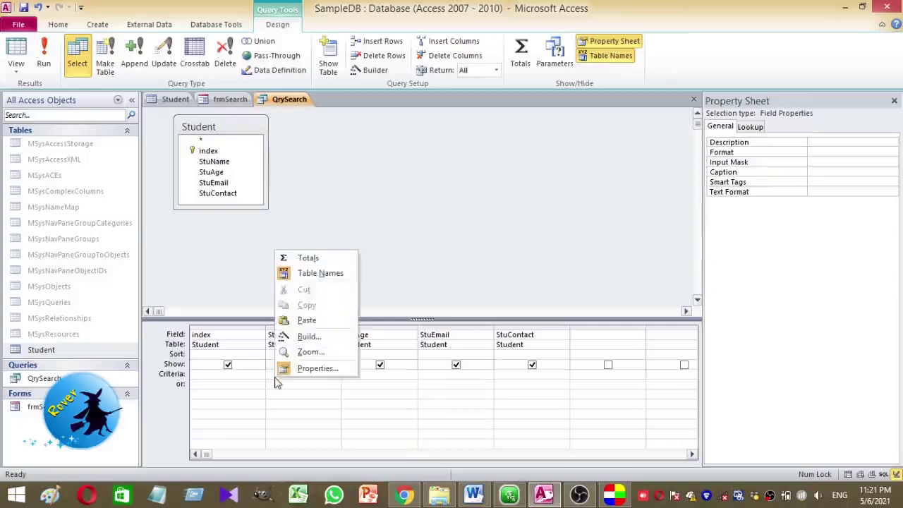
pyautogui.click(294, 345)
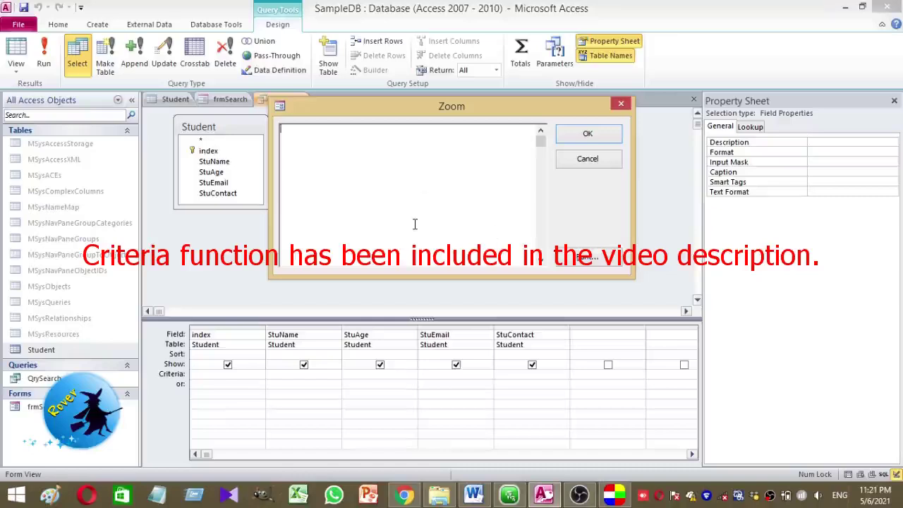
pyautogui.write('Li')
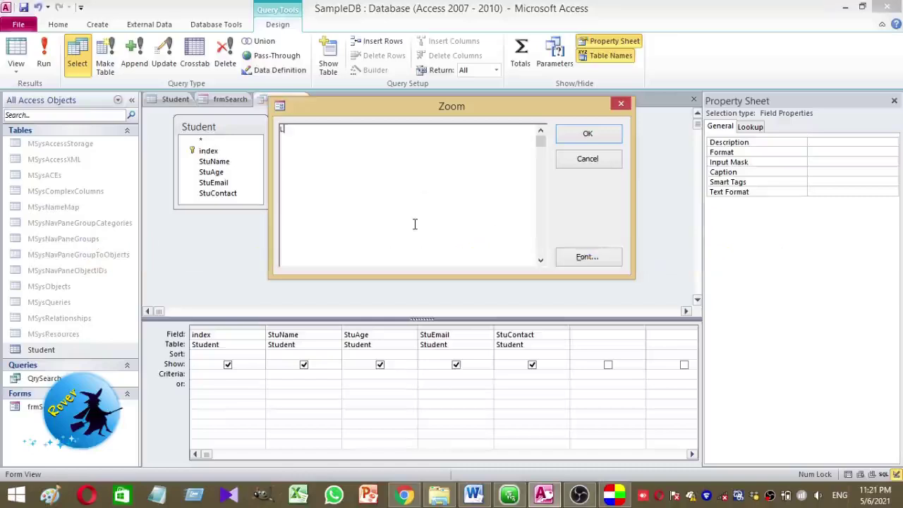
pyautogui.write('ke')
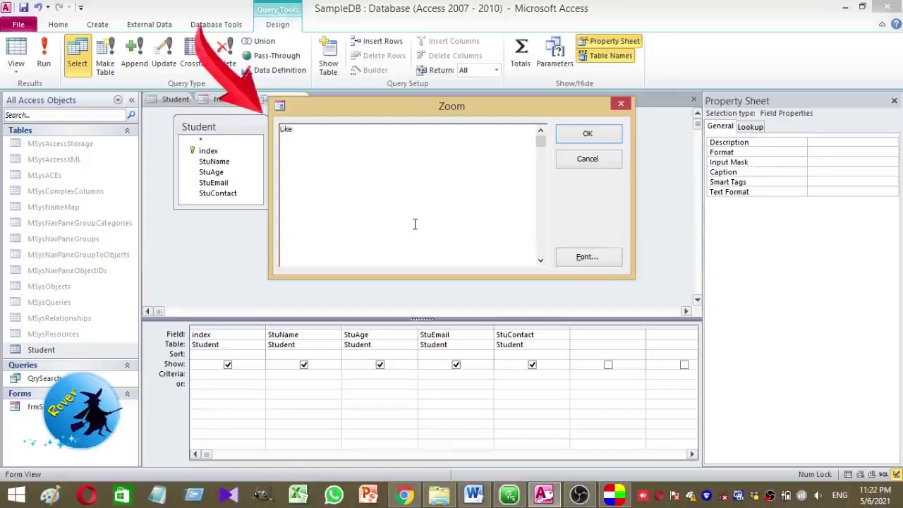
pyautogui.write(' *')
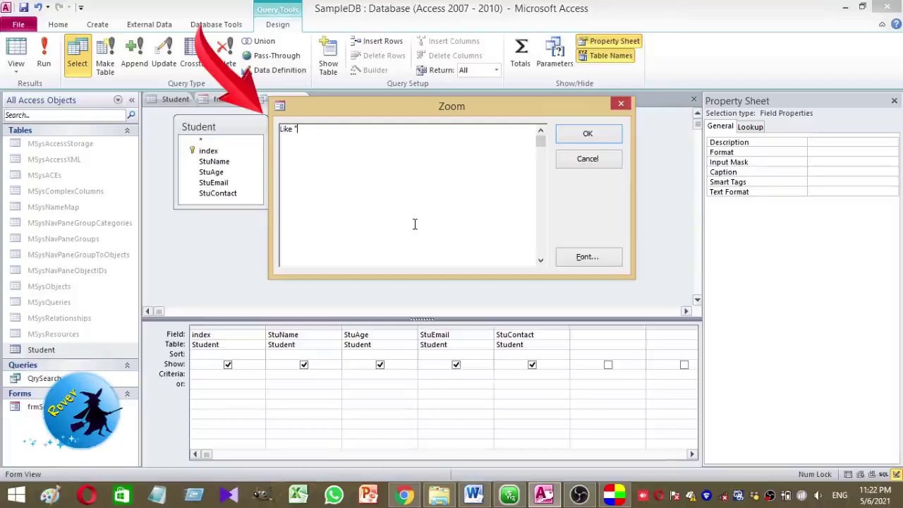
pyautogui.write('*')
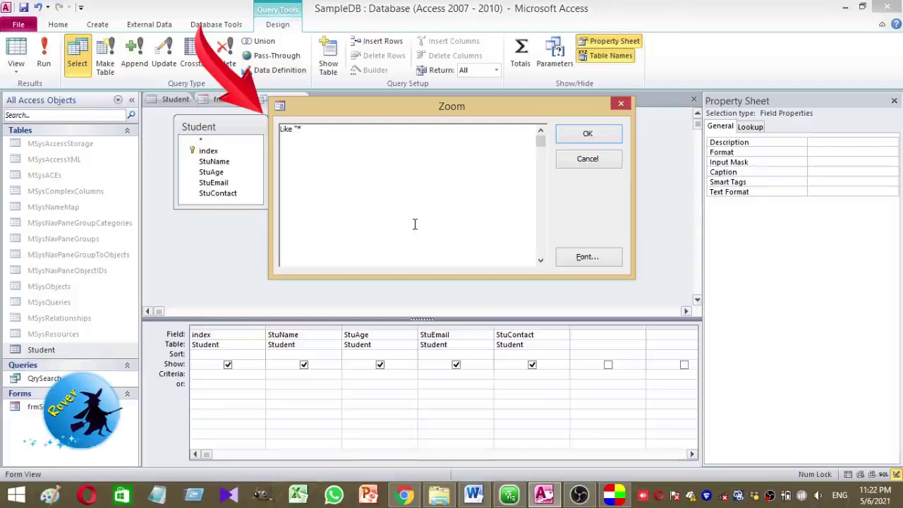
pyautogui.write('"')
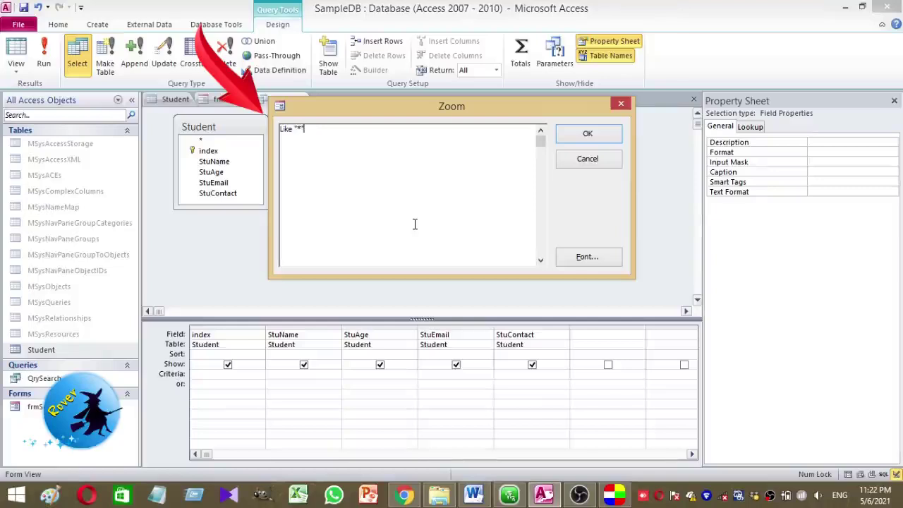
pyautogui.write('&')
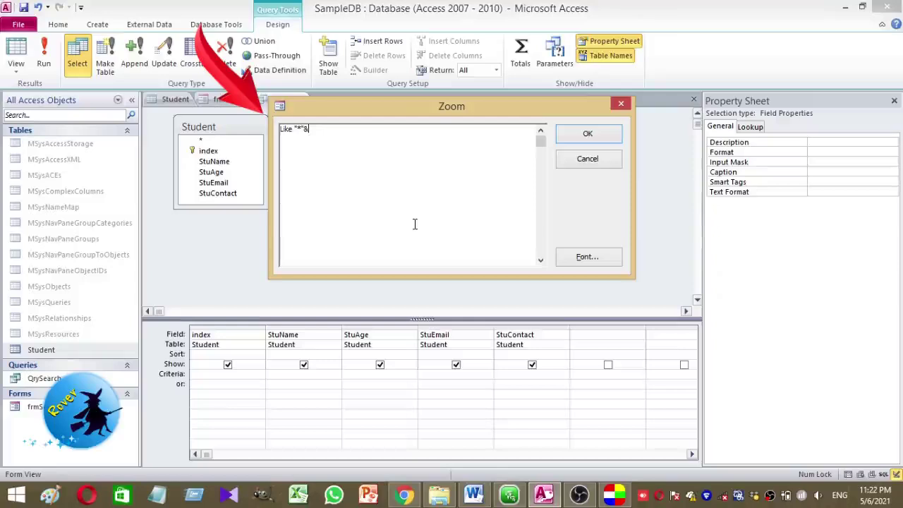
pyautogui.write('[')
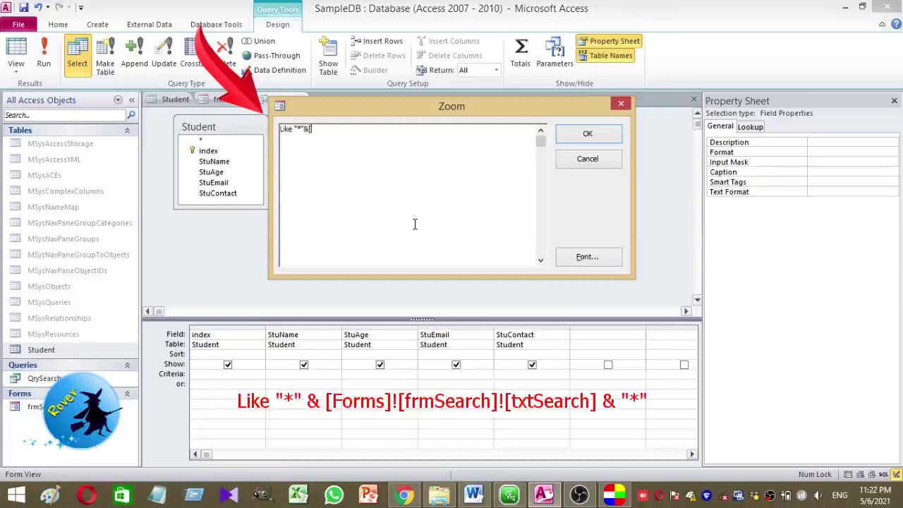
pyautogui.write('Forms]!')
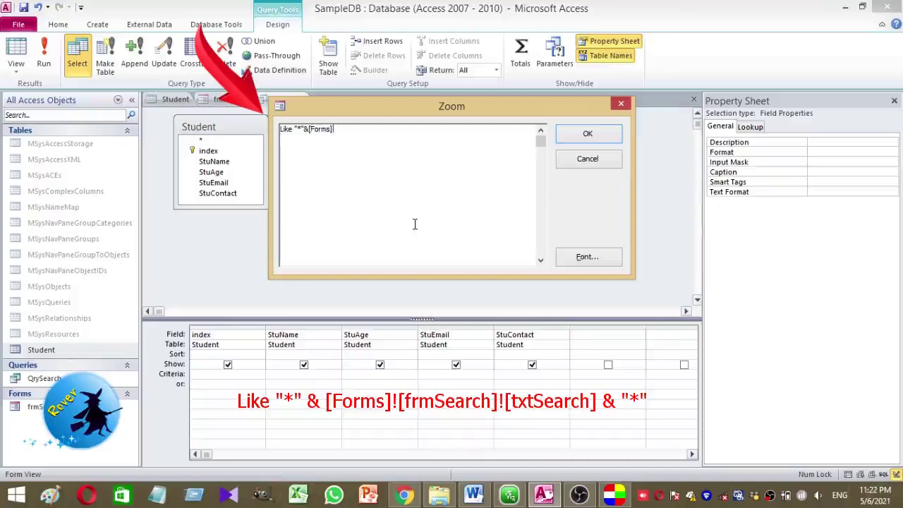
pyautogui.write('[')
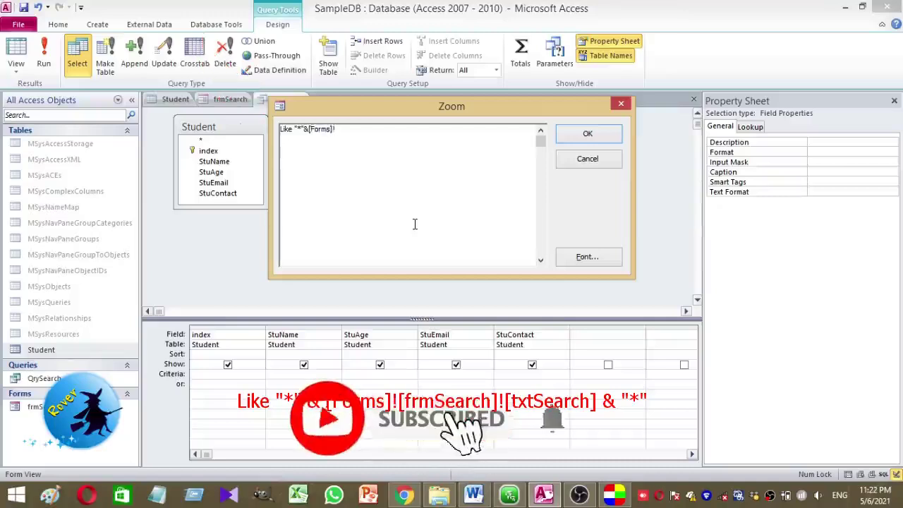
pyautogui.write('frmSearch')
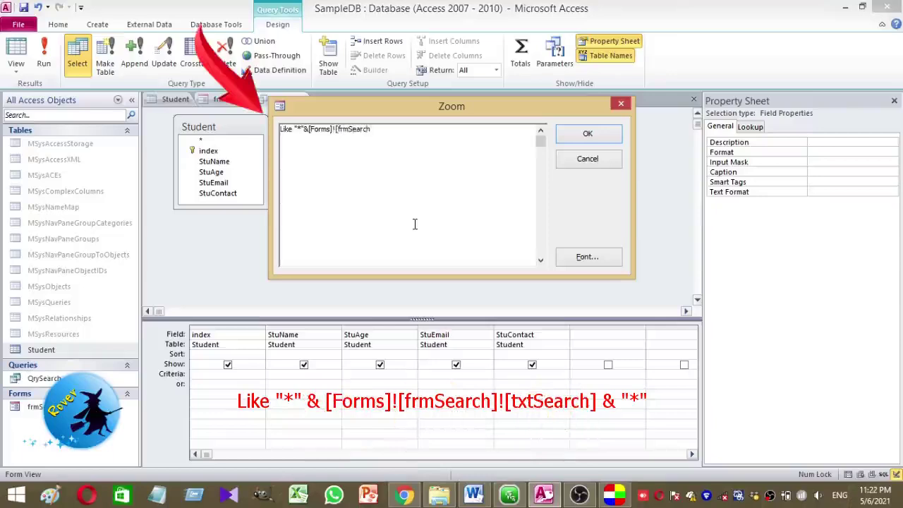
pyautogui.write(']')
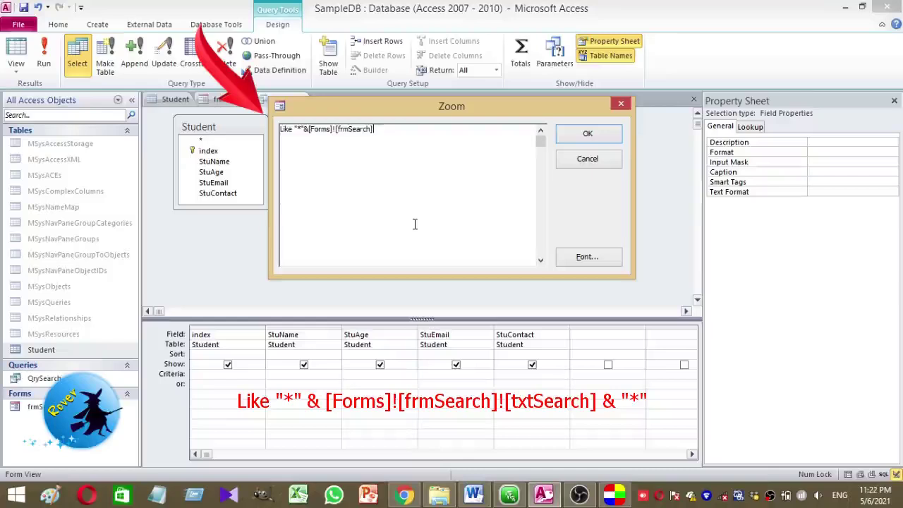
pyautogui.write('![txtSearch')
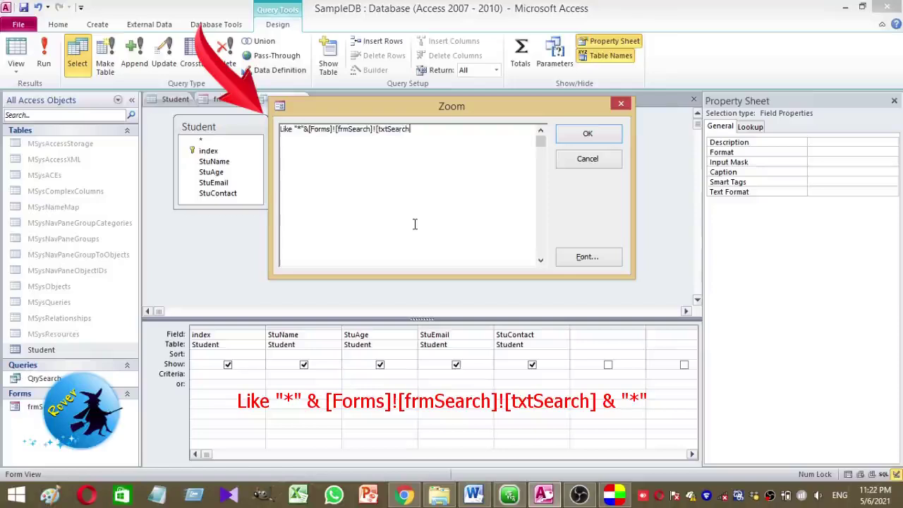
pyautogui.write(']')
pyautogui.write('&')
pyautogui.write('"')
pyautogui.write('*')
pyautogui.write('"')
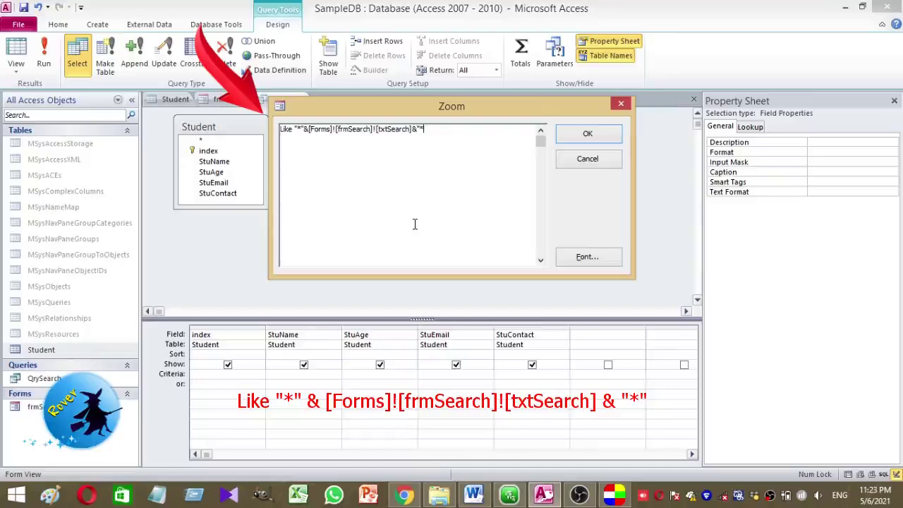
pyautogui.write('"')
pyautogui.click(588, 134)
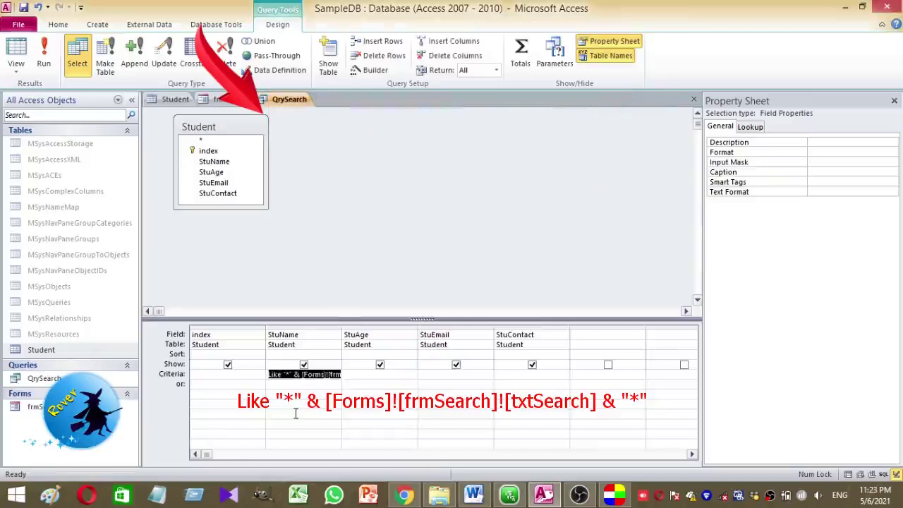
pyautogui.click(299, 279)
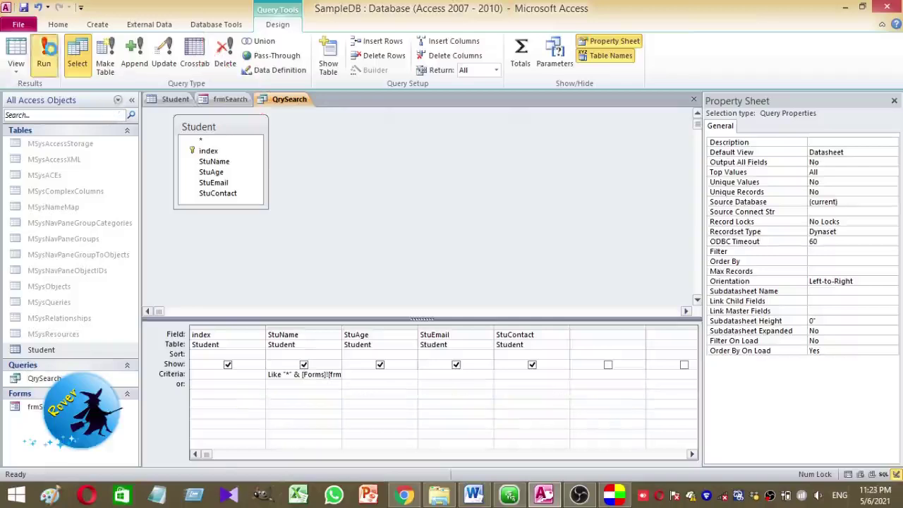
pyautogui.click(44, 56)
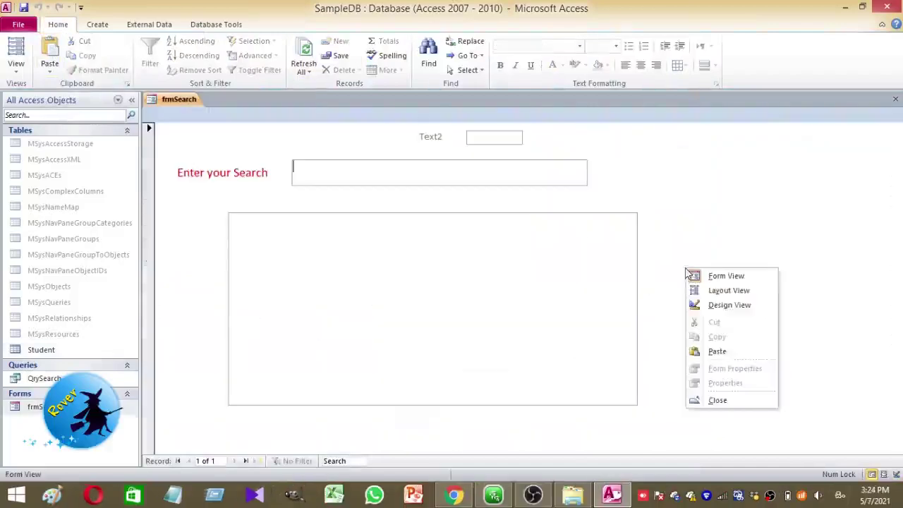
# Open frmSearch in Design View and set the SearchResult list box's Row Source to QrySearch.
pyautogui.click(721, 290)
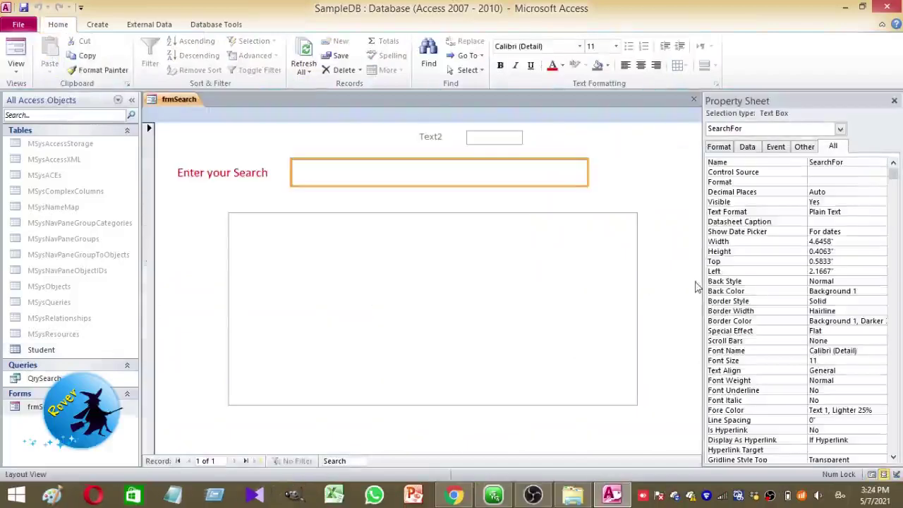
pyautogui.rightClick(682, 232)
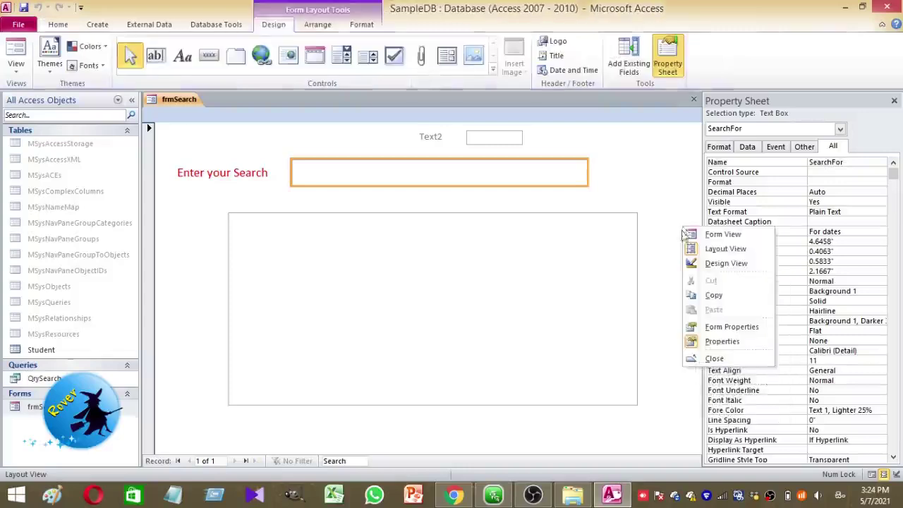
pyautogui.click(694, 262)
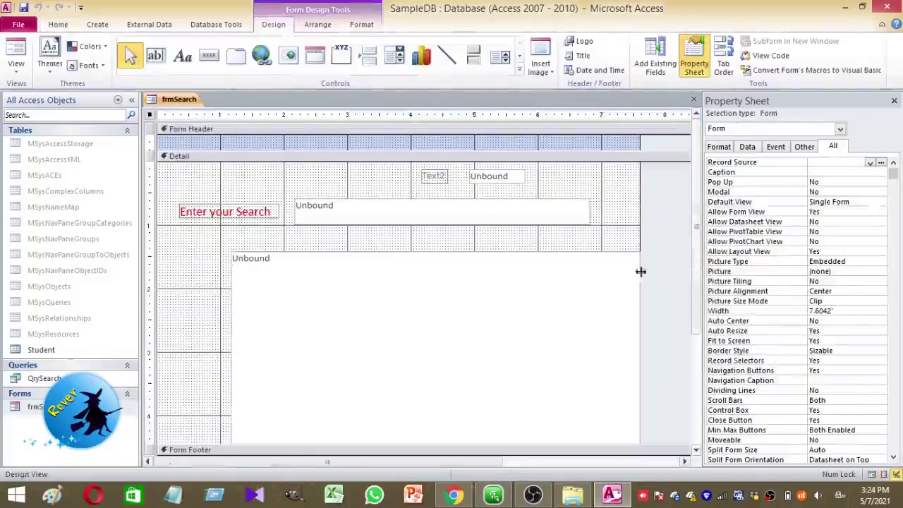
pyautogui.click(464, 276)
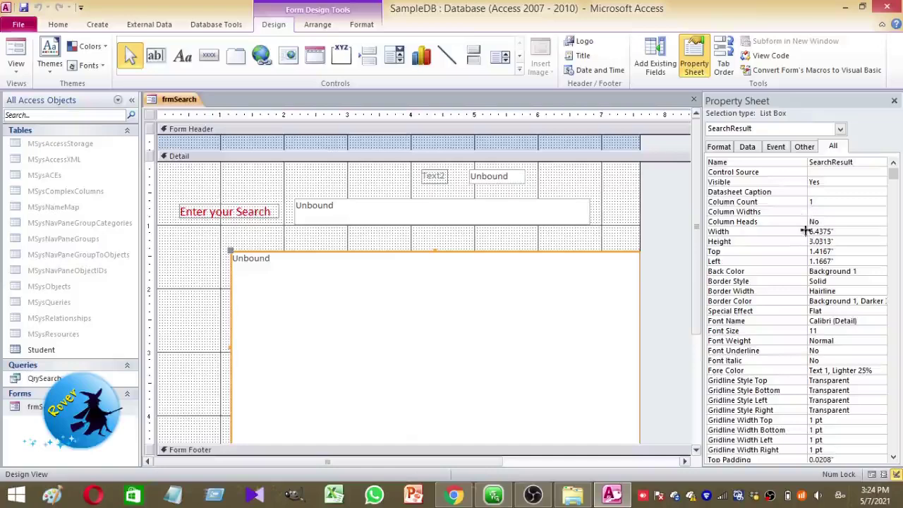
pyautogui.click(803, 147)
pyautogui.click(776, 146)
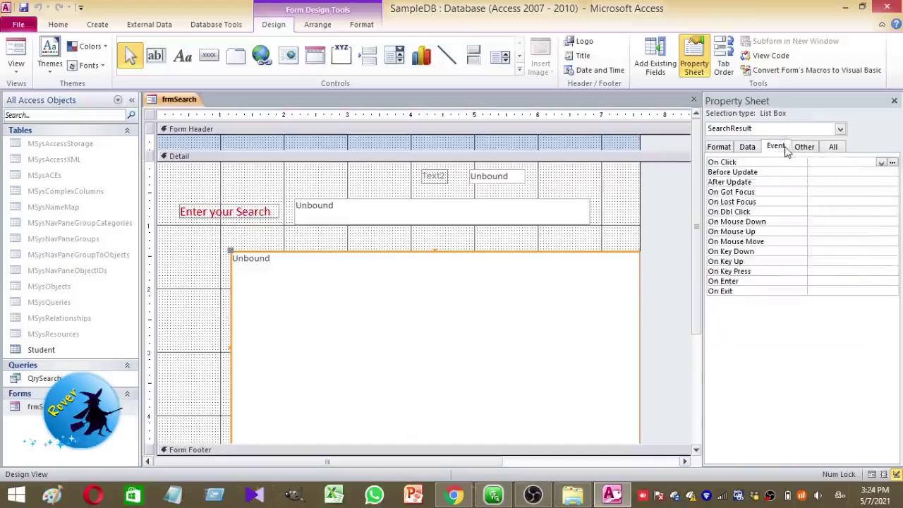
pyautogui.click(749, 147)
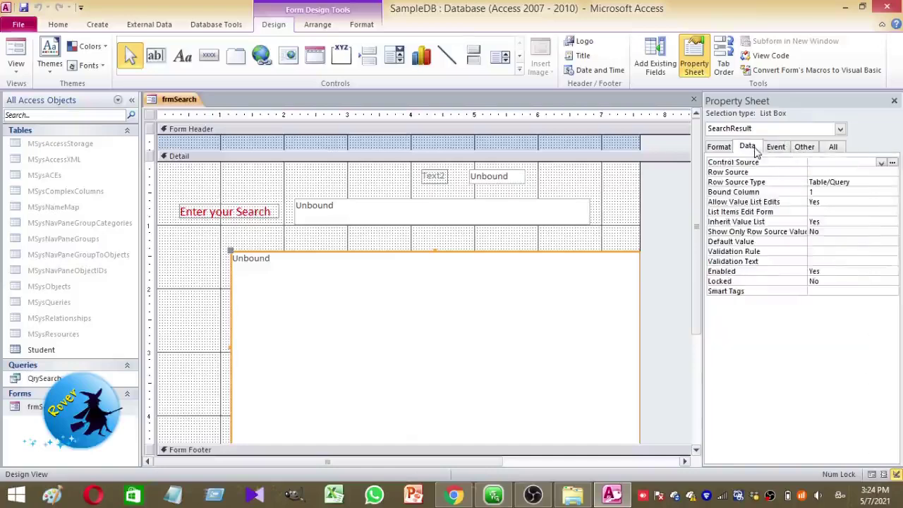
pyautogui.click(818, 173)
pyautogui.click(880, 173)
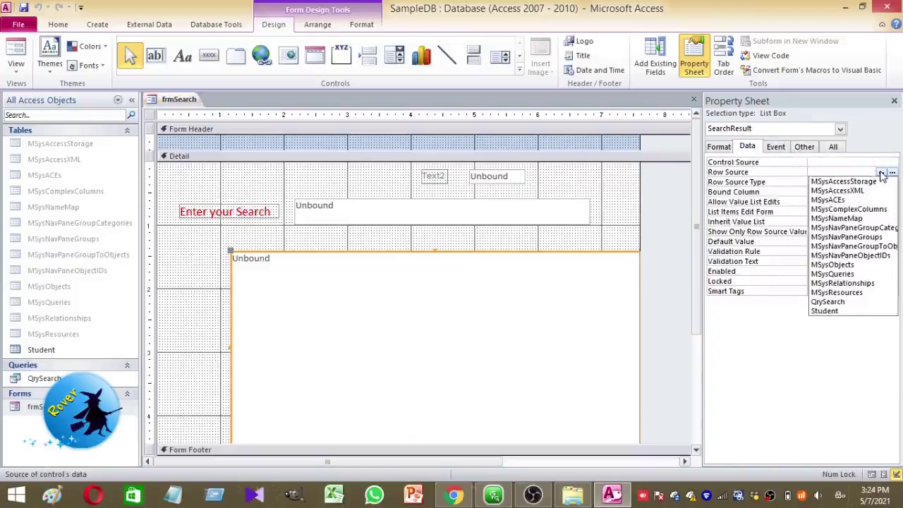
pyautogui.click(835, 301)
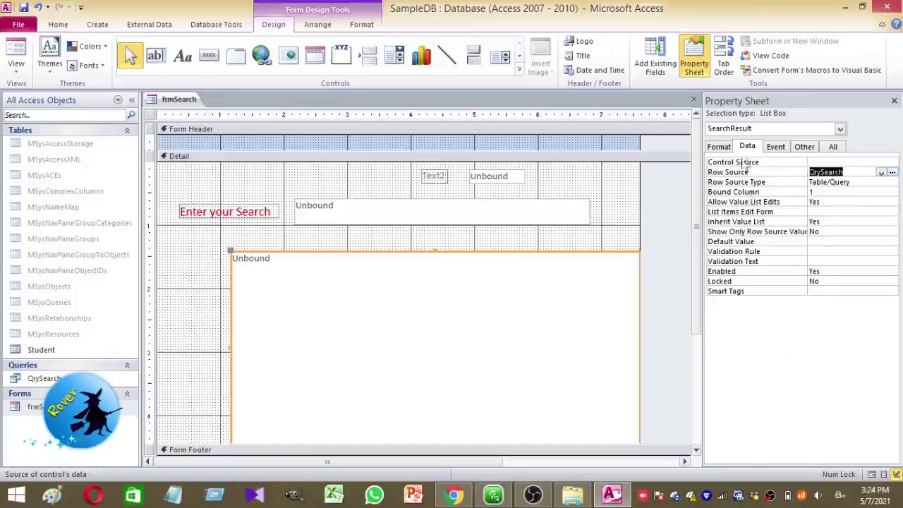
# Set the SearchResult list box's Column Heads property to Yes.
pyautogui.click(720, 146)
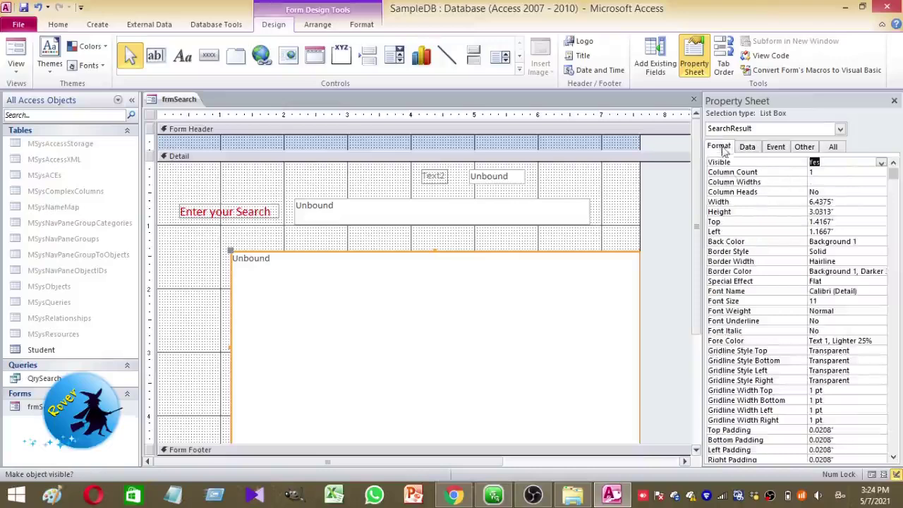
pyautogui.click(820, 192)
pyautogui.click(881, 192)
pyautogui.click(854, 201)
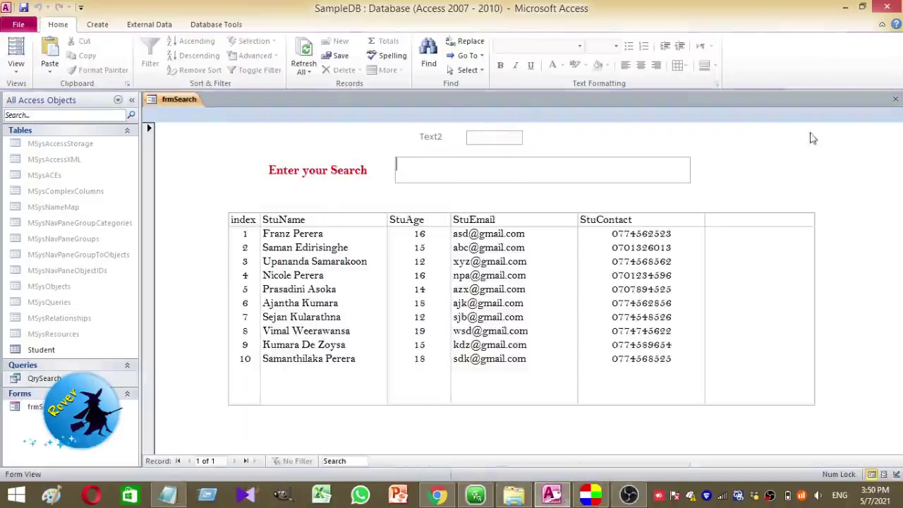
# In the form's Design View, set the txtSearch text box's Visible property to No and display the form in Form View.
pyautogui.rightClick(784, 154)
pyautogui.click(811, 187)
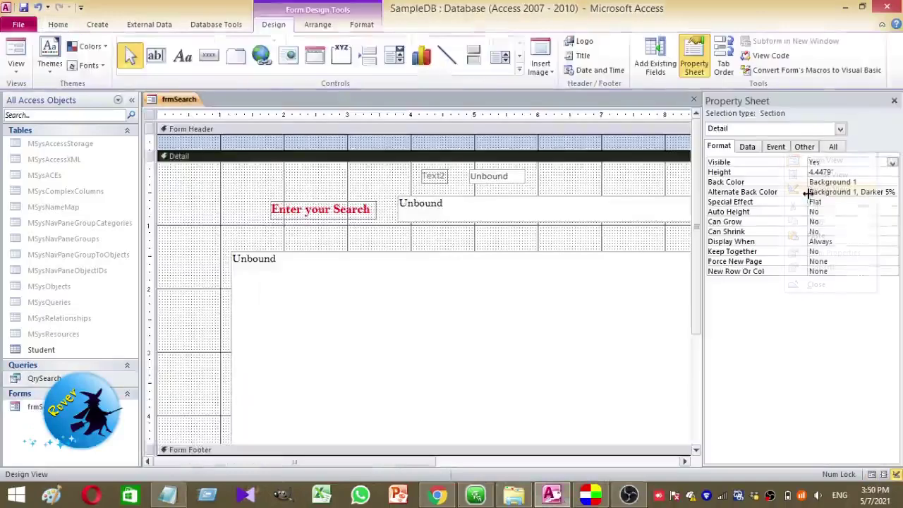
pyautogui.click(502, 182)
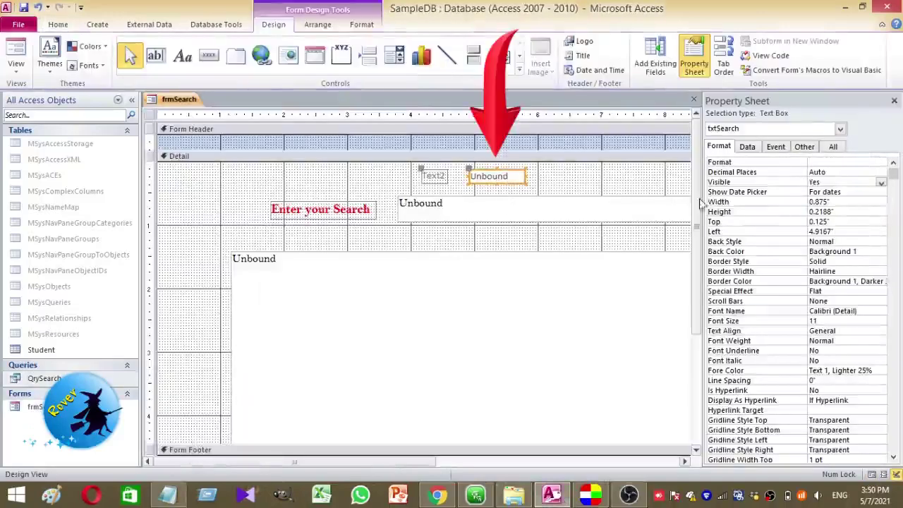
pyautogui.click(834, 184)
pyautogui.click(881, 184)
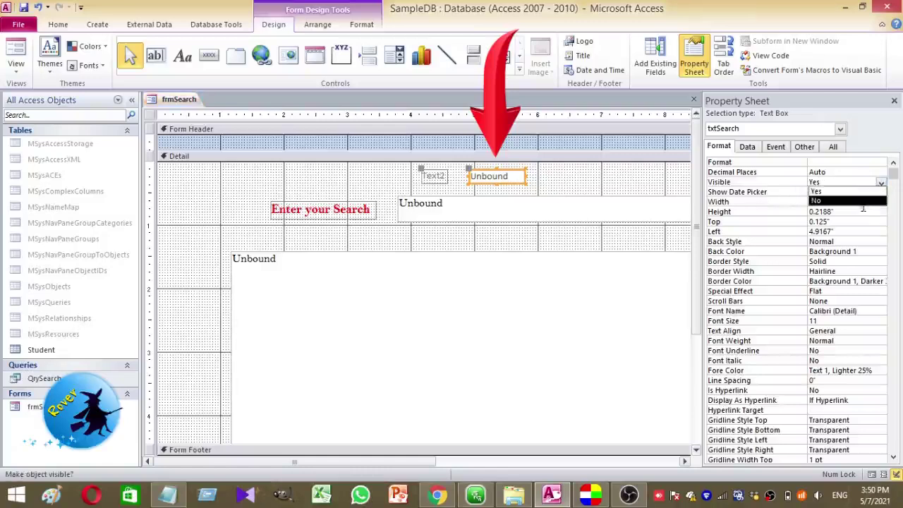
pyautogui.click(861, 203)
pyautogui.press('F5')
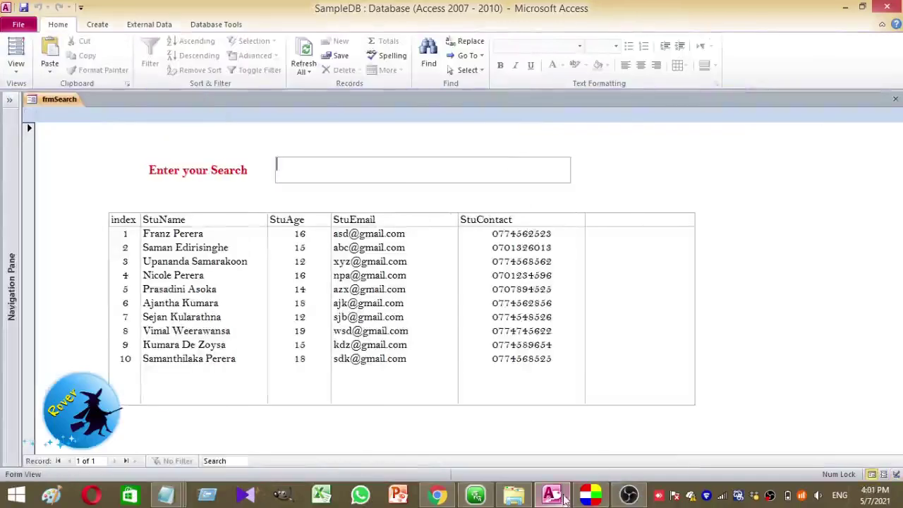
# Open frmSearch in Design View and go to the SearchFor text box's Change event procedure in the code editor.
pyautogui.rightClick(692, 166)
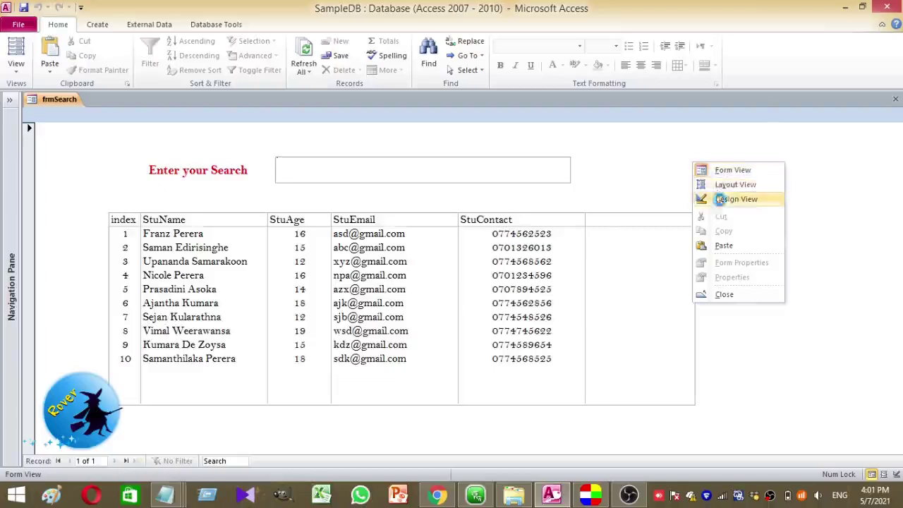
pyautogui.click(723, 200)
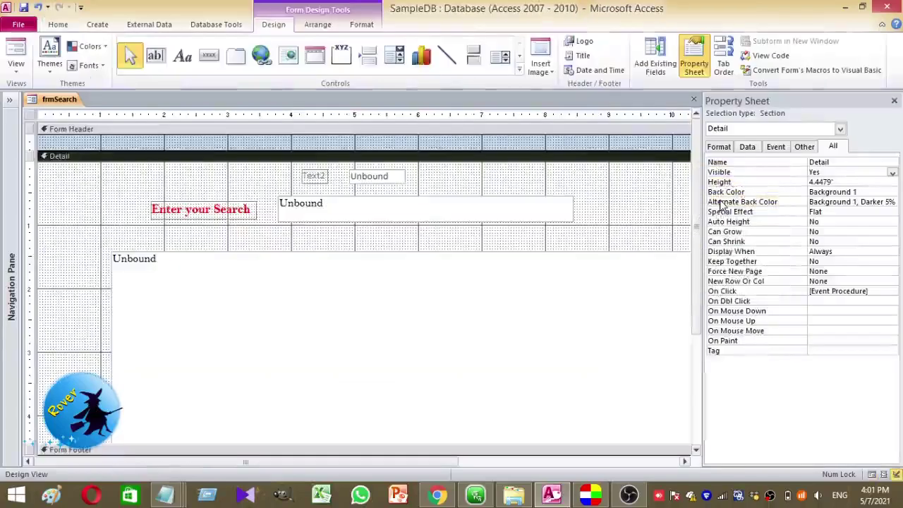
pyautogui.click(484, 207)
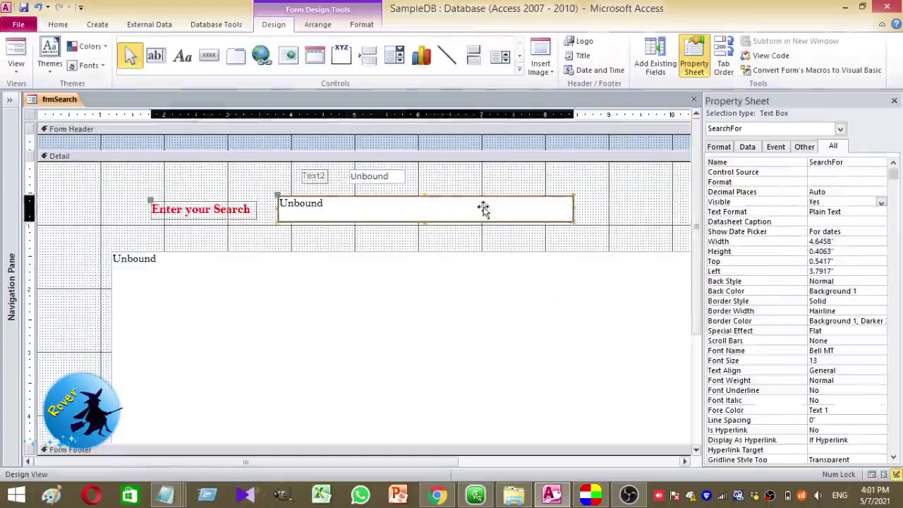
pyautogui.rightClick(484, 206)
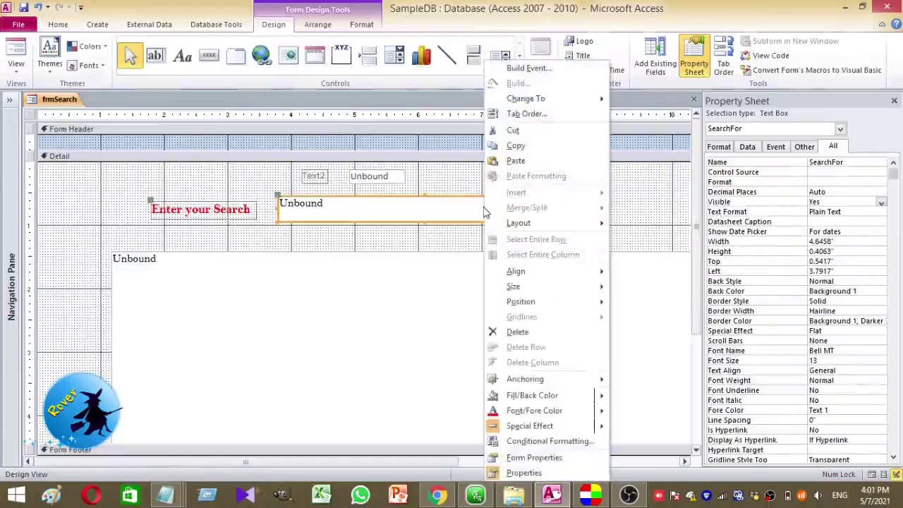
pyautogui.click(530, 68)
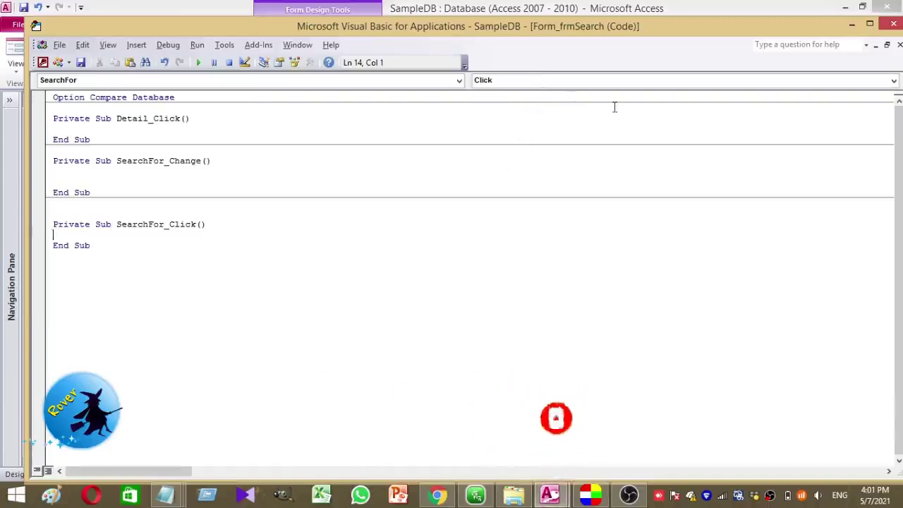
pyautogui.click(71, 171)
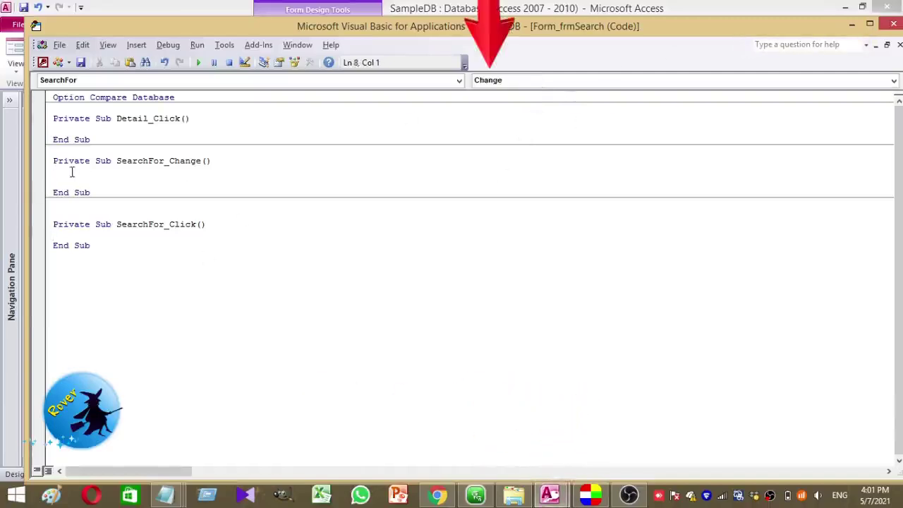
# Copy all the code from the Final Coding Notepad file and paste it into the SearchFor_Change procedure.
pyautogui.moveTo(175, 498)
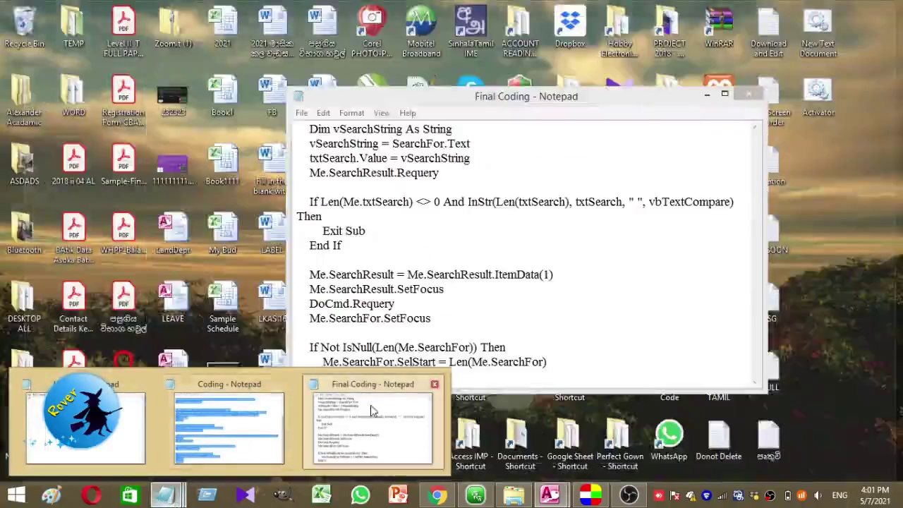
pyautogui.click(372, 411)
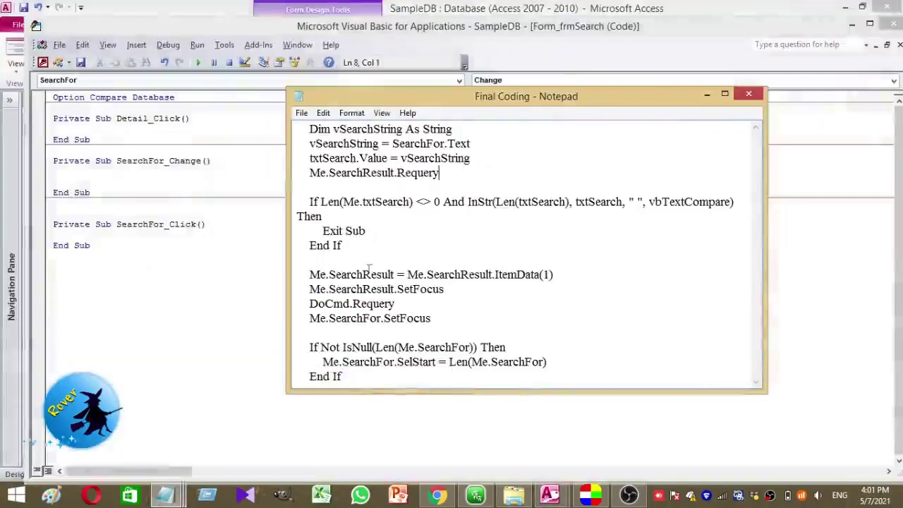
pyautogui.doubleClick(374, 97)
pyautogui.moveTo(157, 323); pyautogui.dragTo(2, 37)
pyautogui.hotkey('ctrl', 'c')
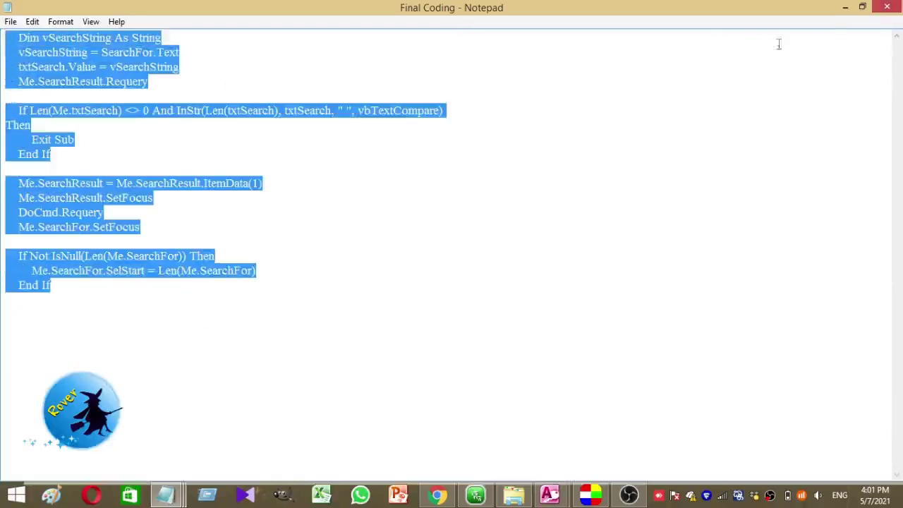
pyautogui.click(845, 6)
pyautogui.hotkey('ctrl', 'v')
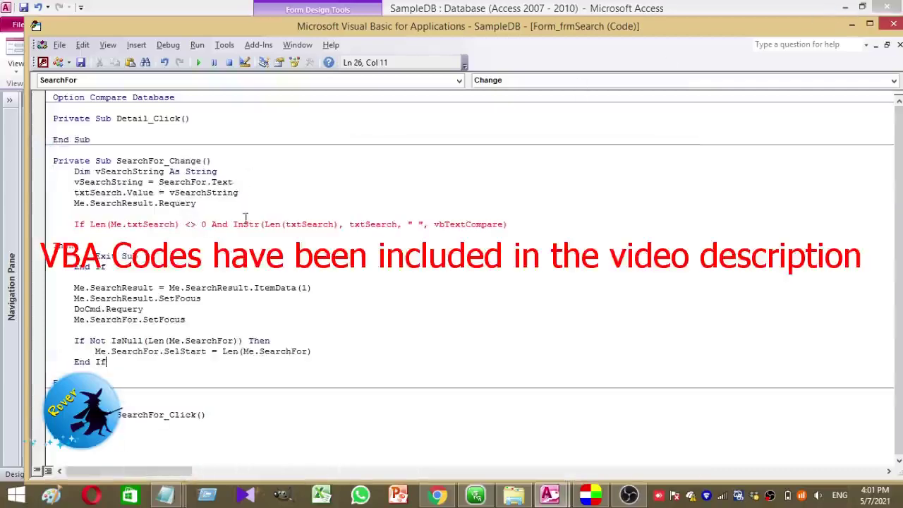
# Join the stray Then to the end of its If Len(Me.txtSearch) line and remove the empty line above Exit Sub.
pyautogui.click(51, 246)
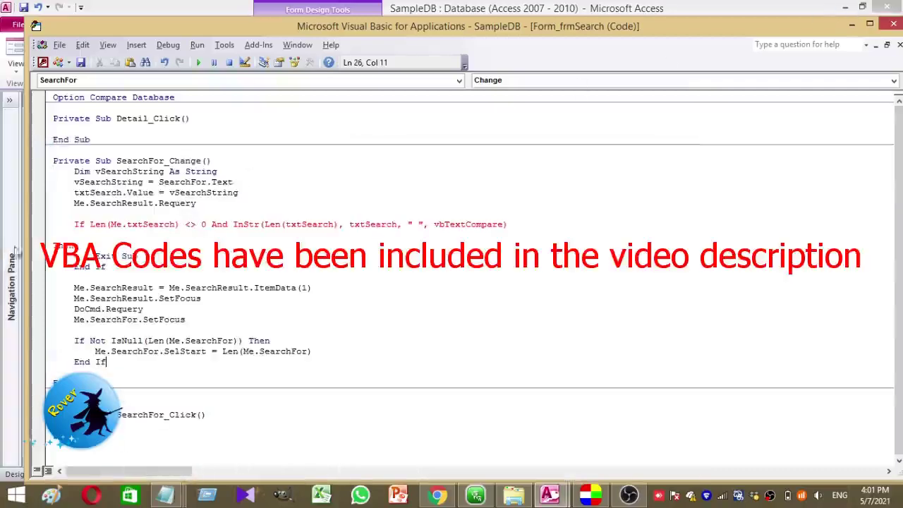
pyautogui.press('BackSpace')
pyautogui.click(553, 277)
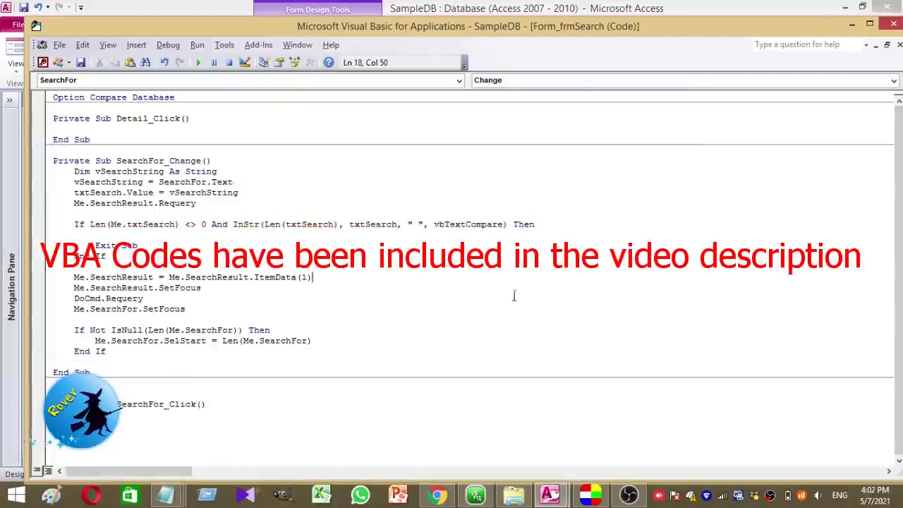
pyautogui.click(89, 235)
pyautogui.press('Delete')
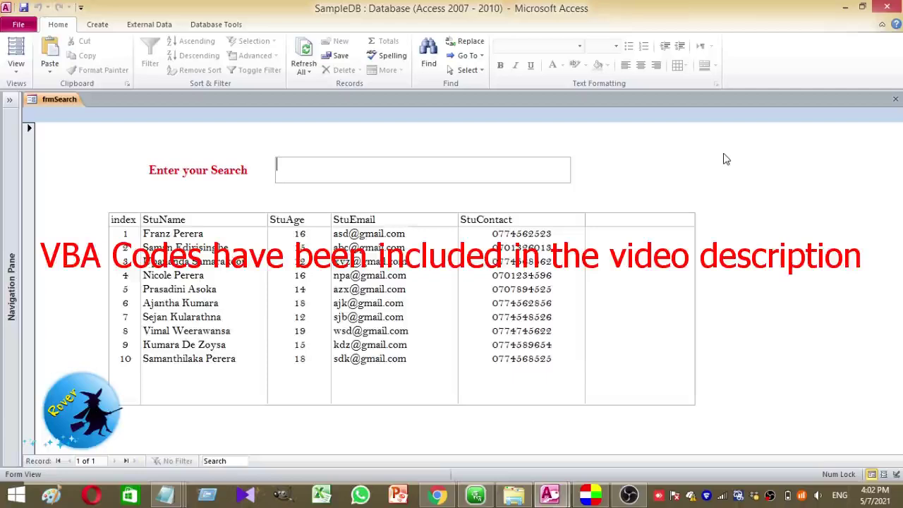
# Test the form's search box in Form View with the terms se, aja and ku, clearing it between searches.
pyautogui.write('se')
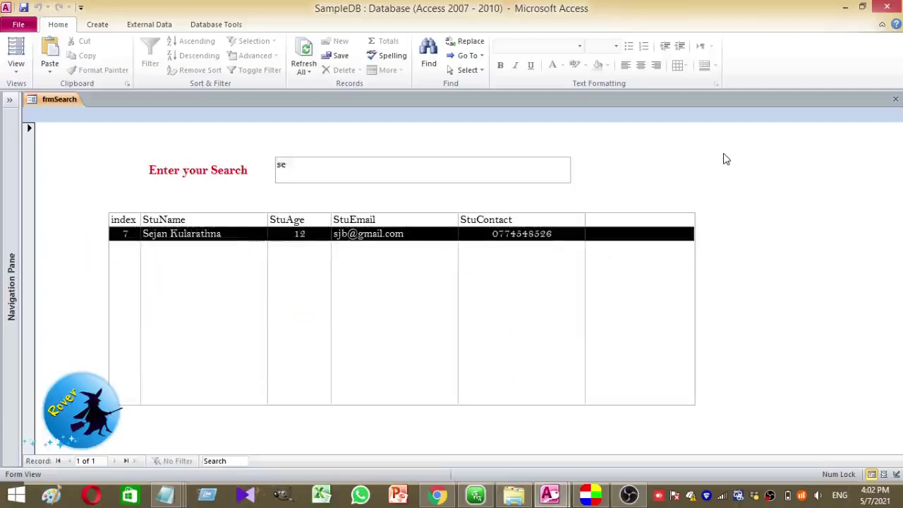
pyautogui.press('BackSpace')
pyautogui.press('BackSpace')
pyautogui.press('BackSpace')
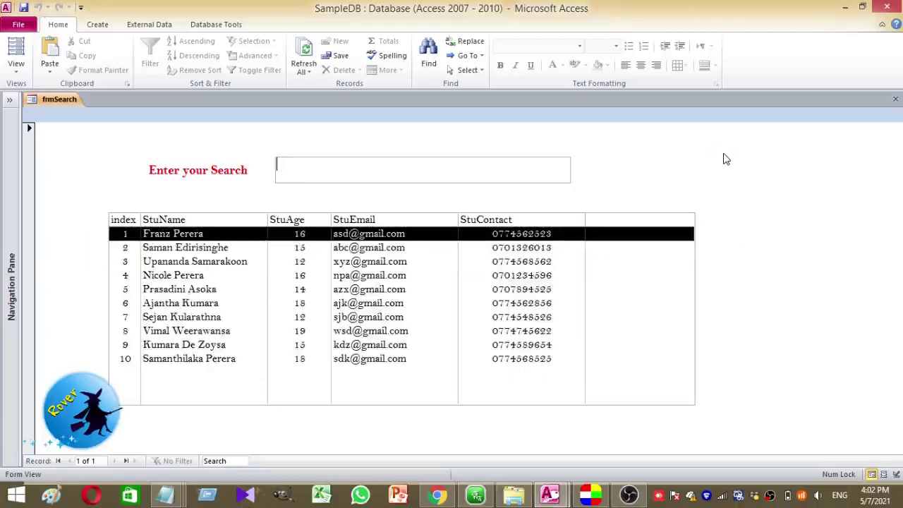
pyautogui.write('aja')
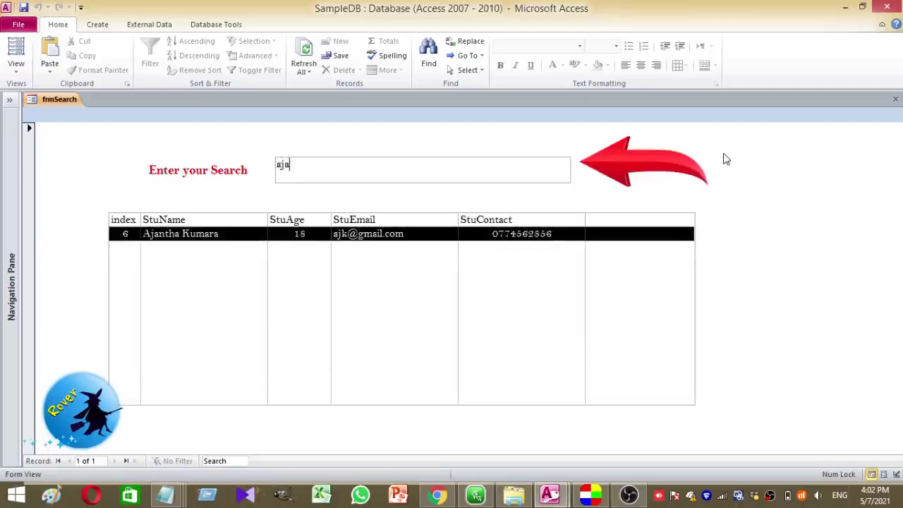
pyautogui.press('BackSpace')
pyautogui.press('BackSpace')
pyautogui.press('BackSpace')
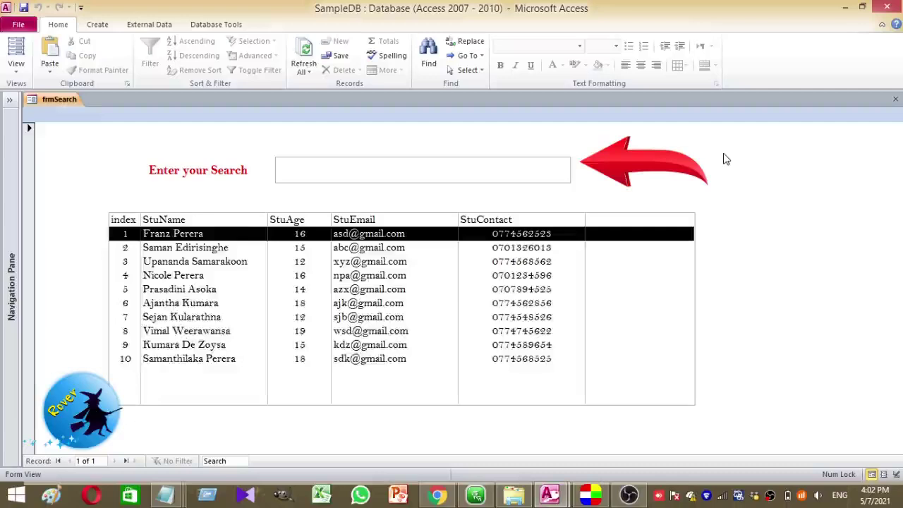
pyautogui.write('ku')
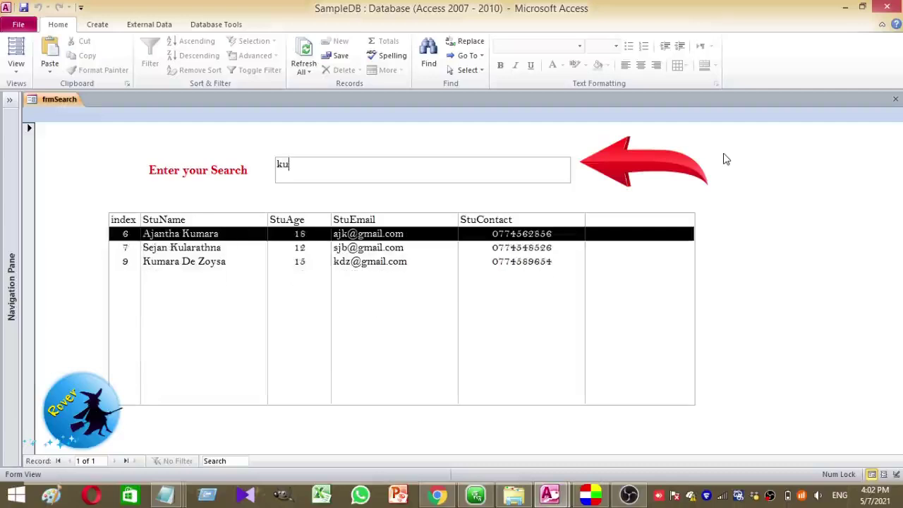